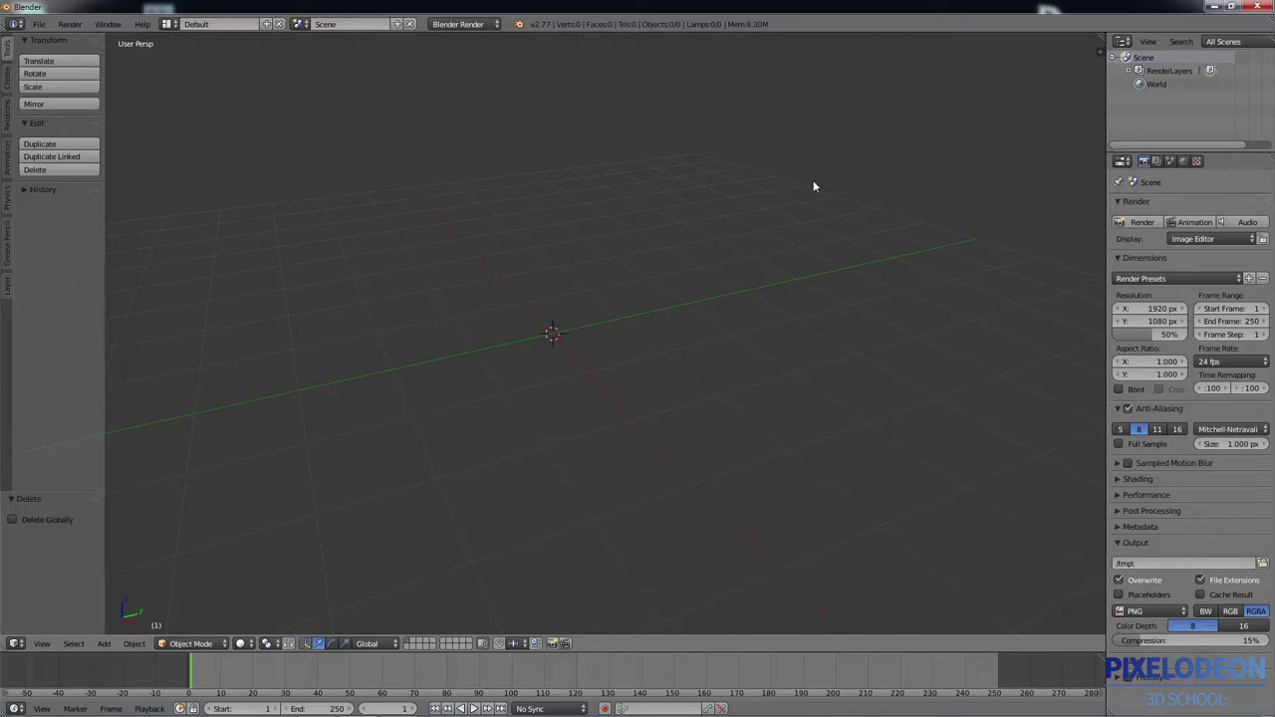
Step: Add a cube and raise its mesh 1 unit along Z in Edit Mode
{"action": "key", "text": "shift+a"}
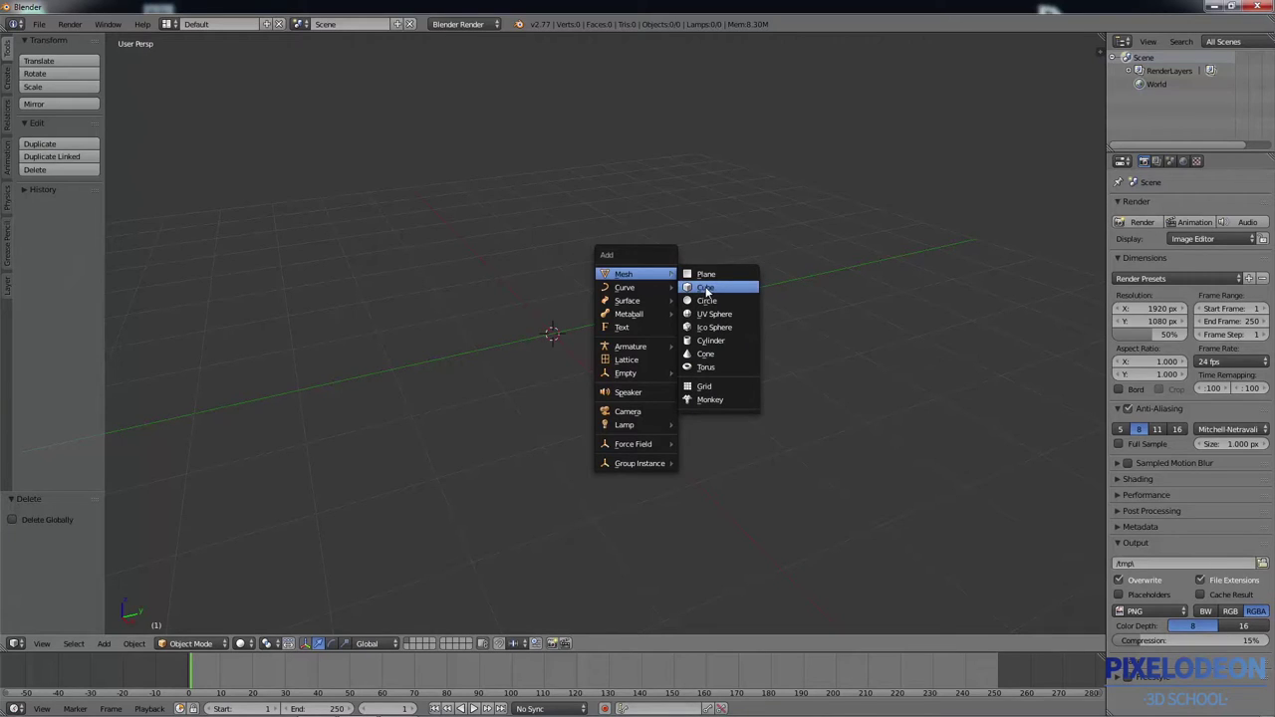
{"action": "left_click", "coordinate": [709, 289]}
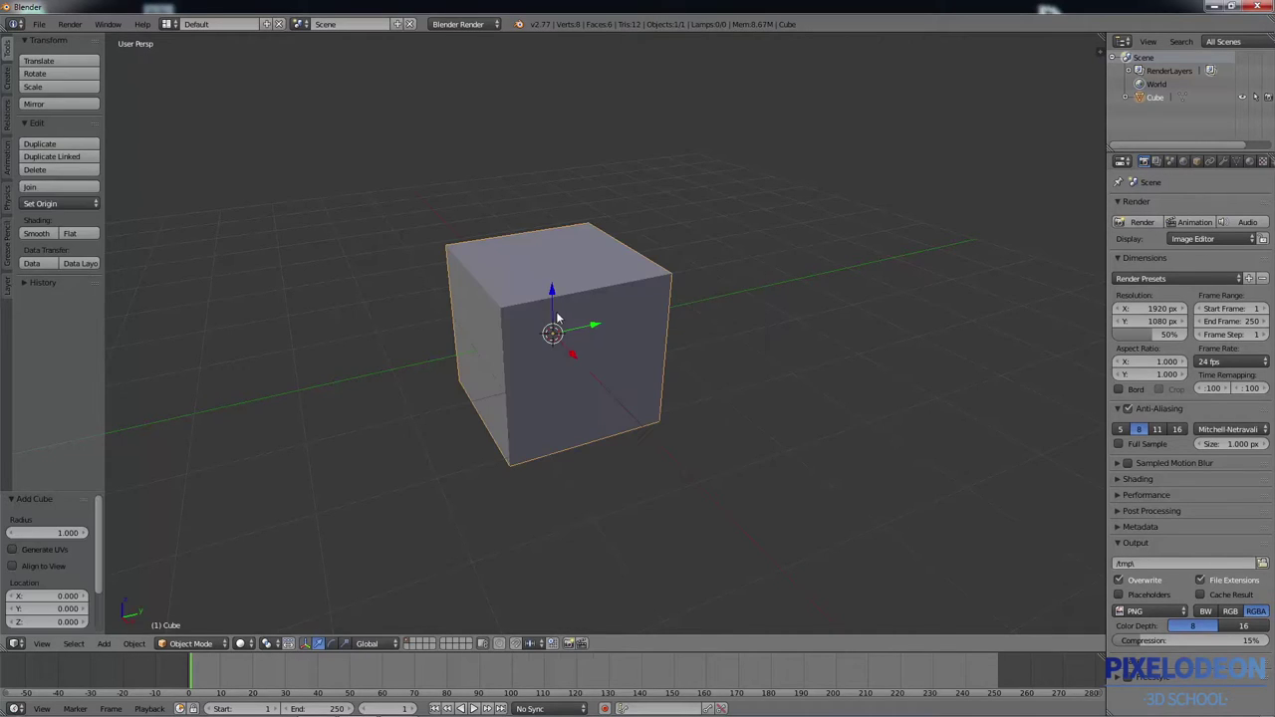
{"action": "key", "text": "Tab"}
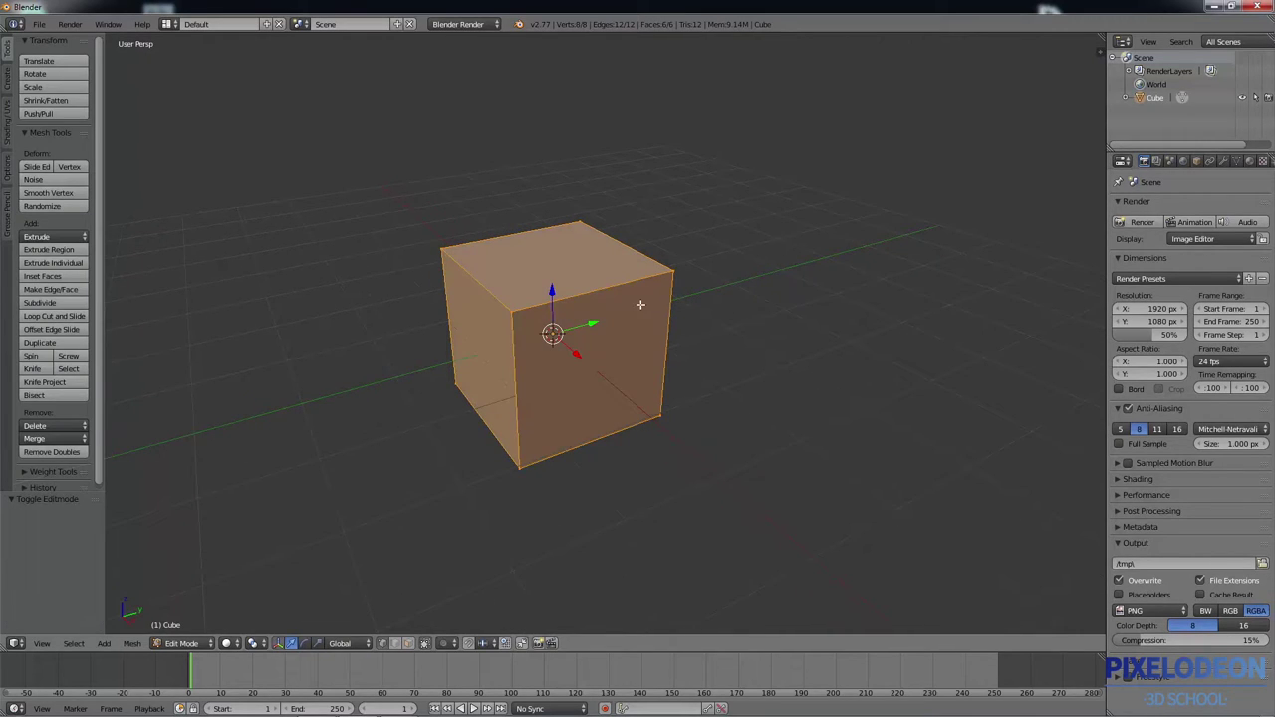
{"action": "key", "text": "g"}
{"action": "key", "text": "z"}
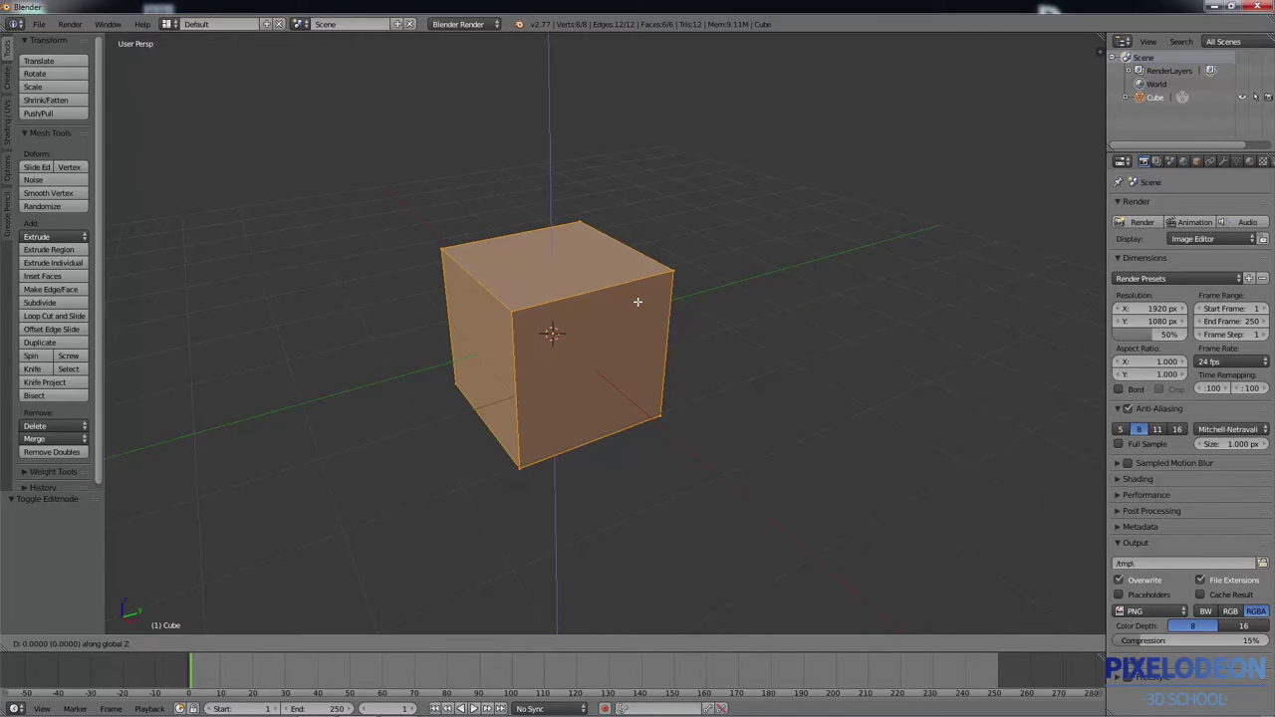
{"action": "key", "text": "1"}
{"action": "key", "text": "Return"}
Step: Switch to face select mode and select the cube's top face
{"action": "key", "text": "KP_1"}
{"action": "middle_click_drag", "start_coordinate": [652, 278], "coordinate": [568, 328]}
{"action": "key", "text": "ctrl+Tab"}
{"action": "left_click", "coordinate": [552, 350]}
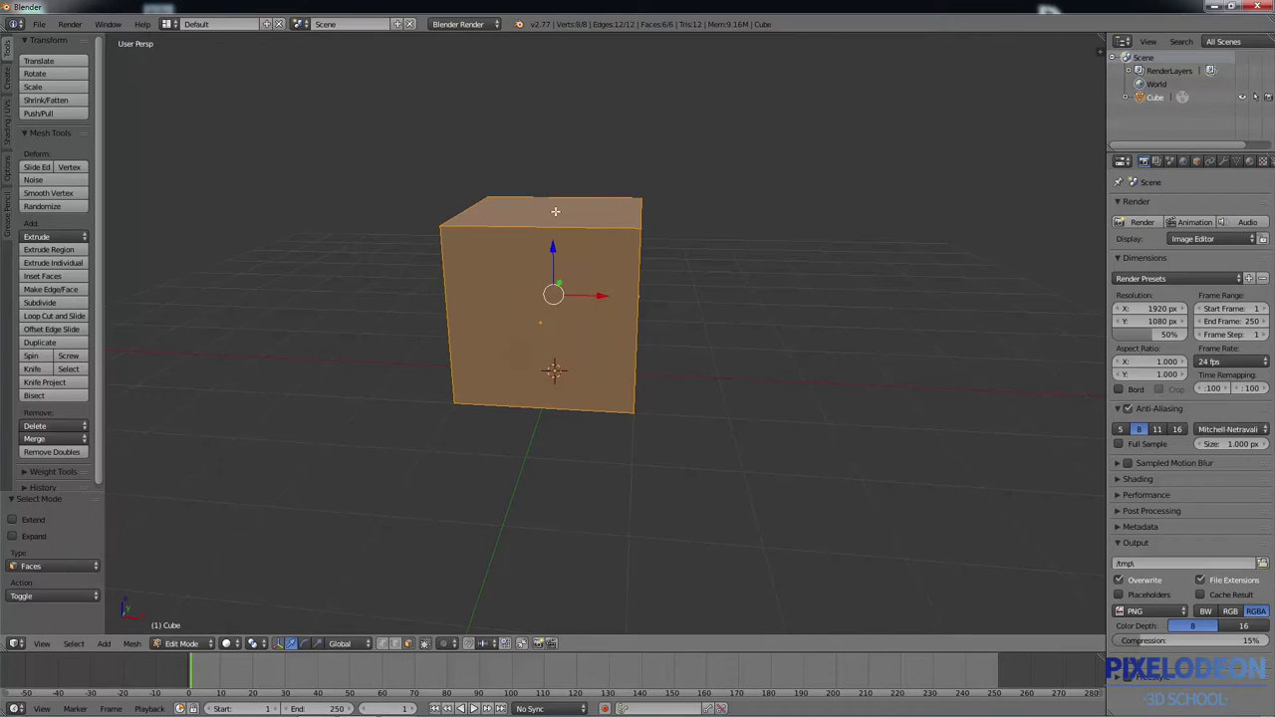
{"action": "right_click", "coordinate": [558, 215]}
{"action": "middle_click_drag", "start_coordinate": [558, 215], "coordinate": [569, 348]}
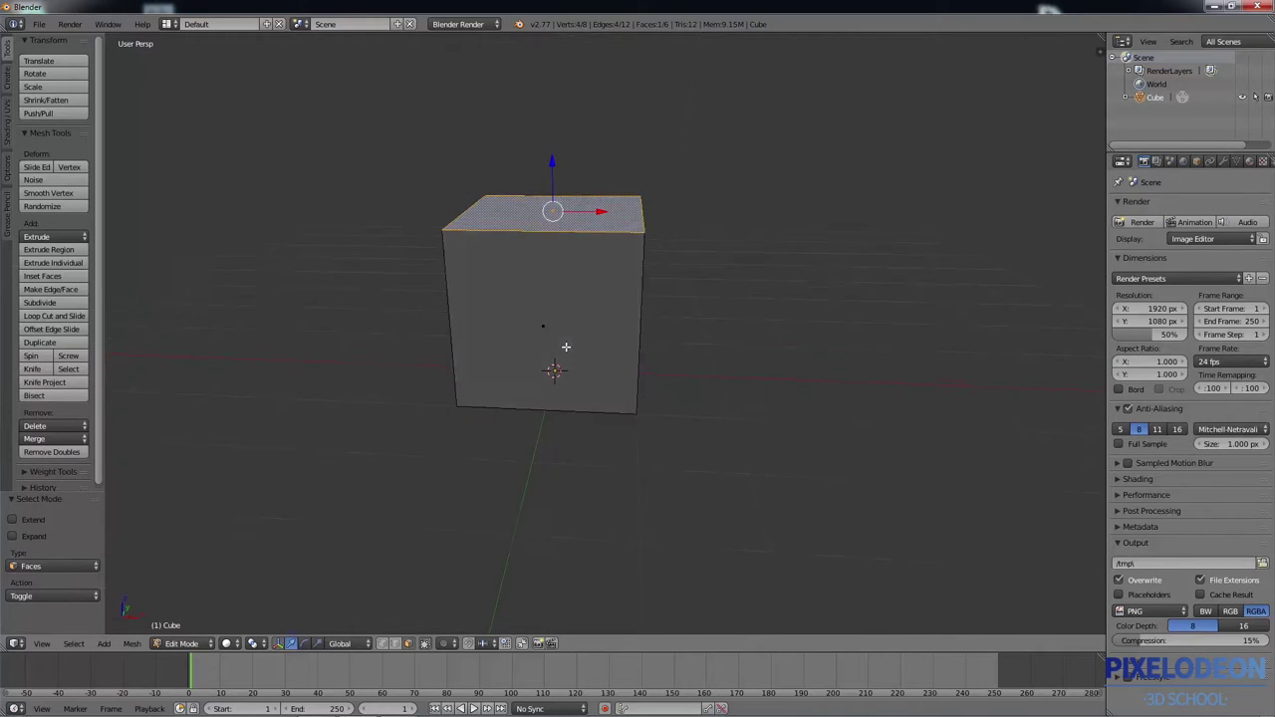
Step: Extrude the top face upward and pull it higher into a tall block
{"action": "key", "text": "e"}
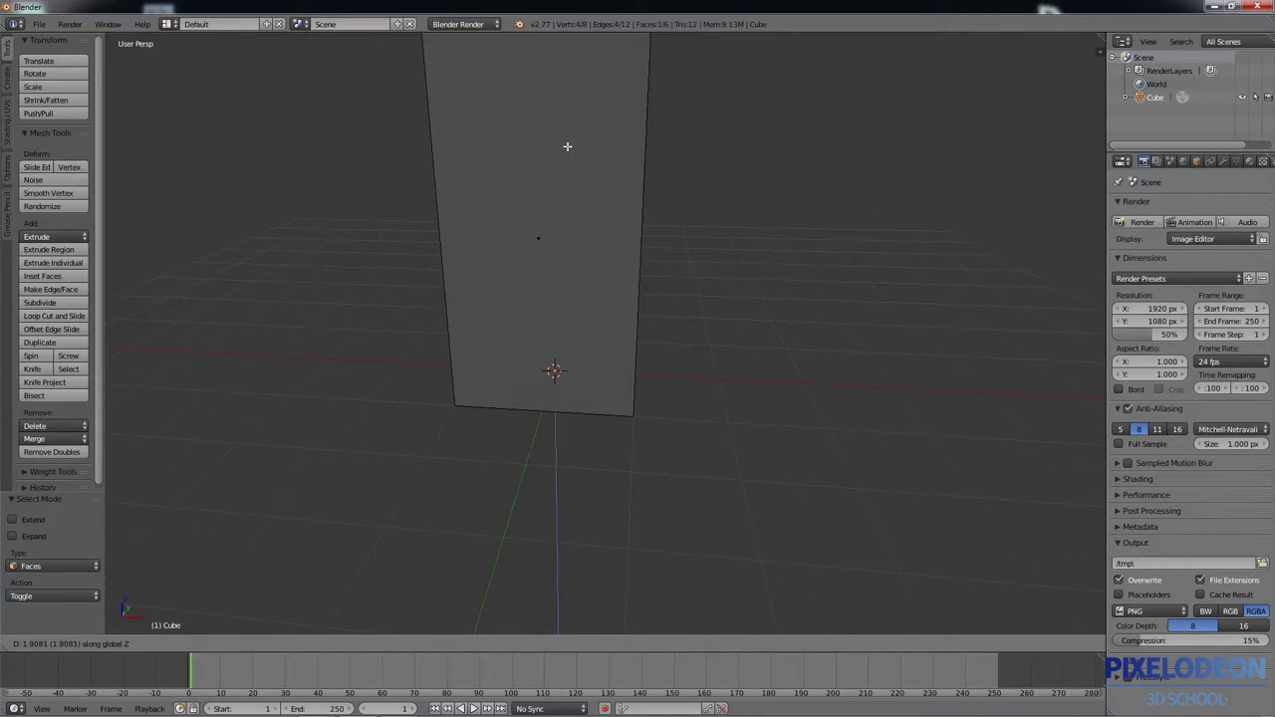
{"action": "left_click", "coordinate": [568, 147]}
{"action": "scroll", "coordinate": [575, 188], "scroll_direction": "down", "scroll_amount": 2}
{"action": "middle_click_drag", "start_coordinate": [575, 188], "coordinate": [578, 241]}
{"action": "key", "text": "g"}
{"action": "key", "text": "z"}
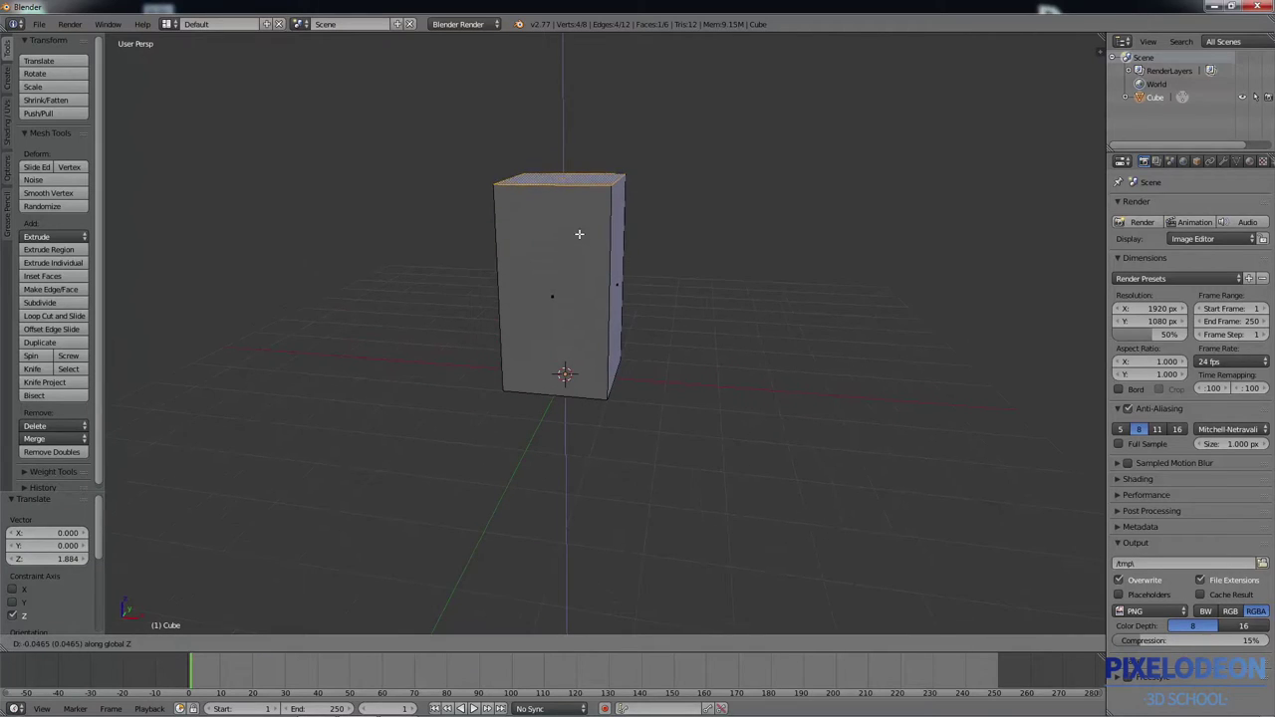
{"action": "left_click", "coordinate": [572, 219]}
Step: Add 16 evenly spaced horizontal loop cuts and return to Object Mode
{"action": "key", "text": "ctrl+r"}
{"action": "scroll", "coordinate": [618, 266], "scroll_direction": "up", "scroll_amount": 1}
{"action": "scroll", "coordinate": [619, 266], "scroll_direction": "up", "scroll_amount": 8}
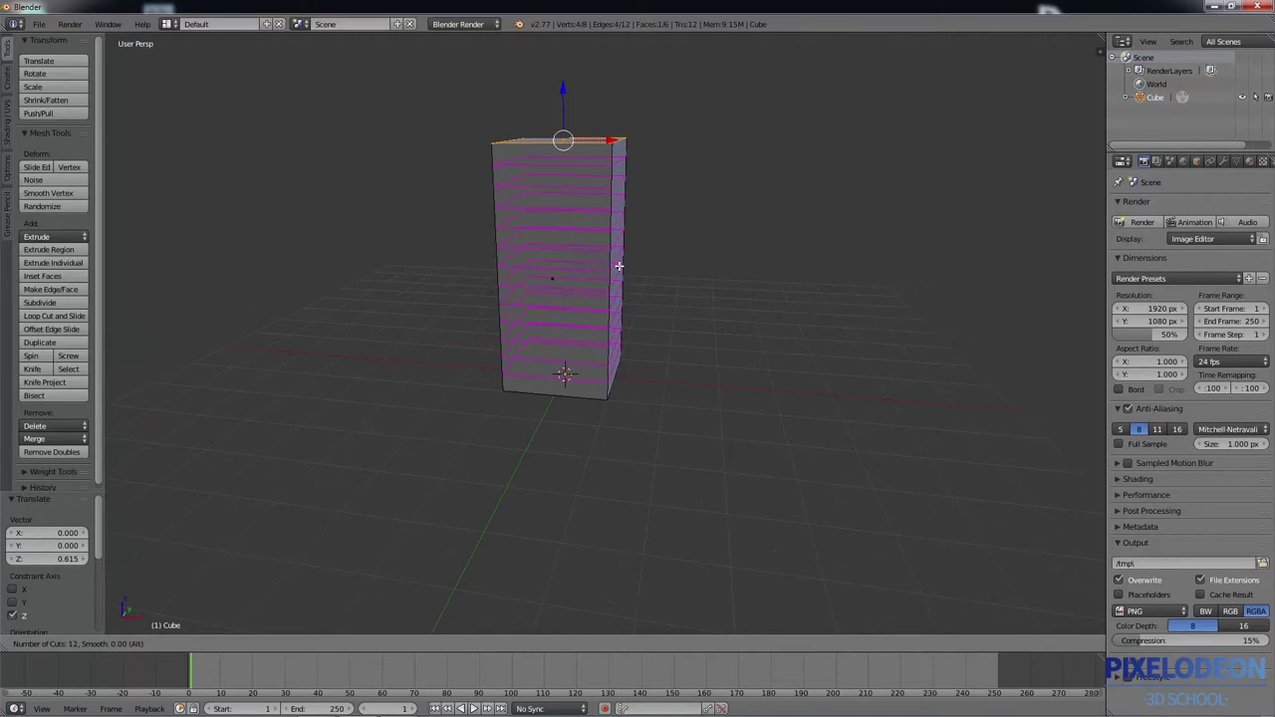
{"action": "left_click", "coordinate": [618, 266]}
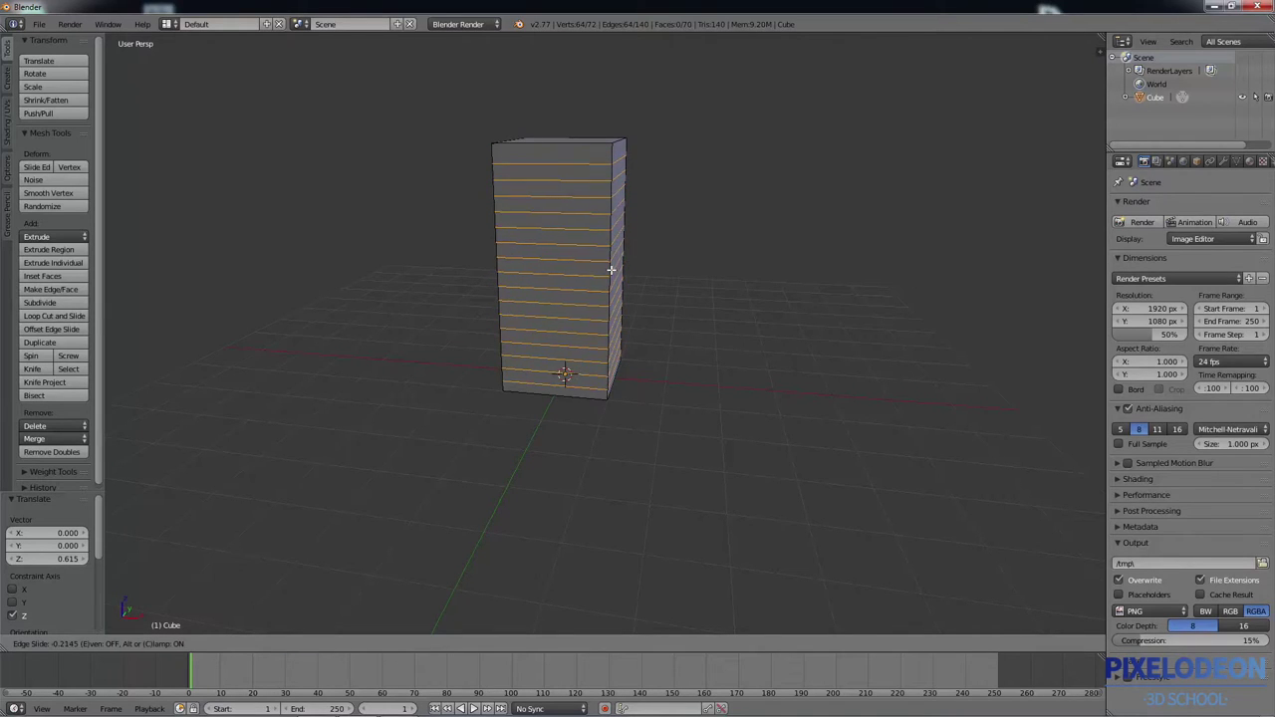
{"action": "right_click", "coordinate": [563, 260]}
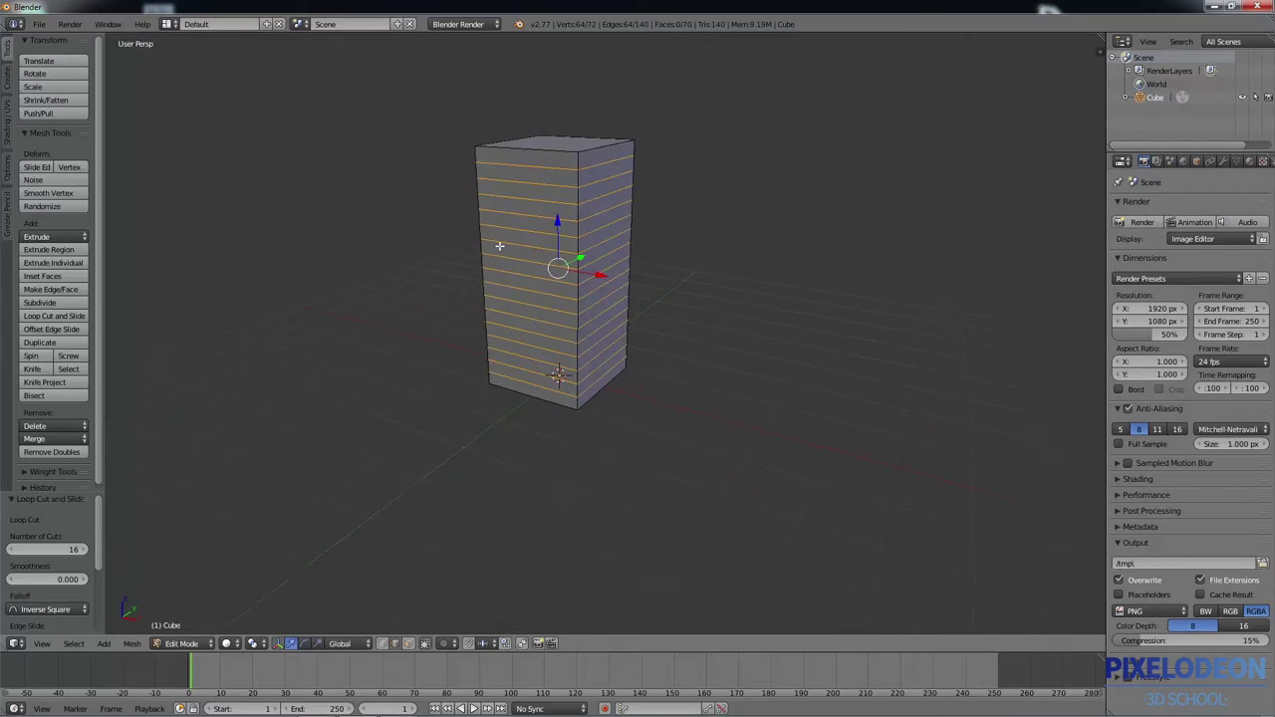
{"action": "key", "text": "Tab"}
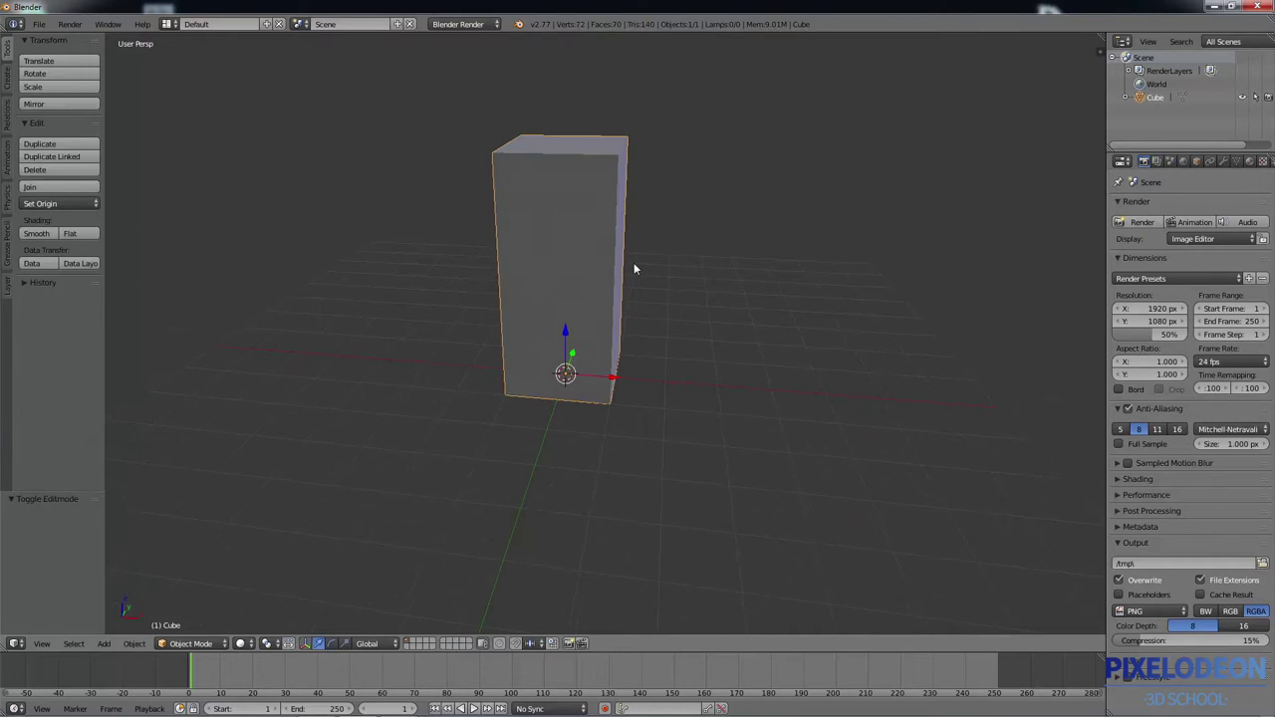
Step: Show the block's Modifiers tab, check its edge loops in Edit Mode, then open Add Modifier
{"action": "middle_click_drag", "start_coordinate": [647, 307], "coordinate": [624, 299]}
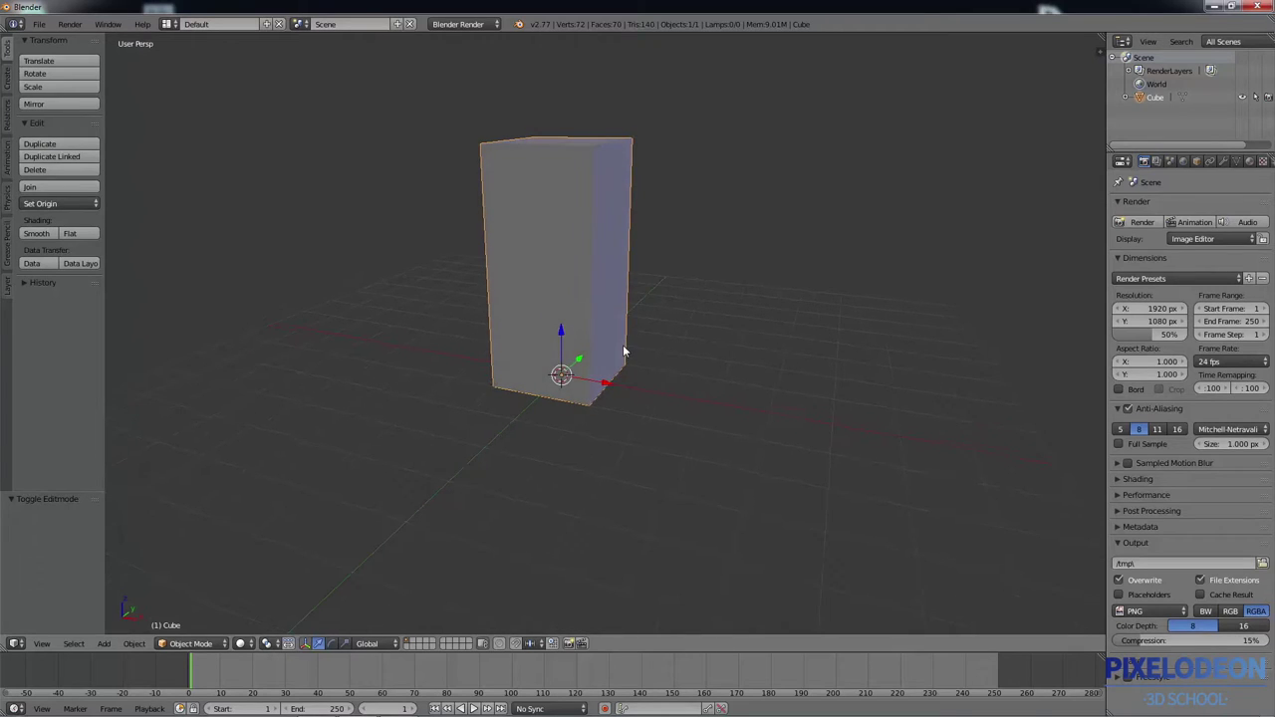
{"action": "middle_click_drag", "start_coordinate": [624, 349], "coordinate": [658, 365]}
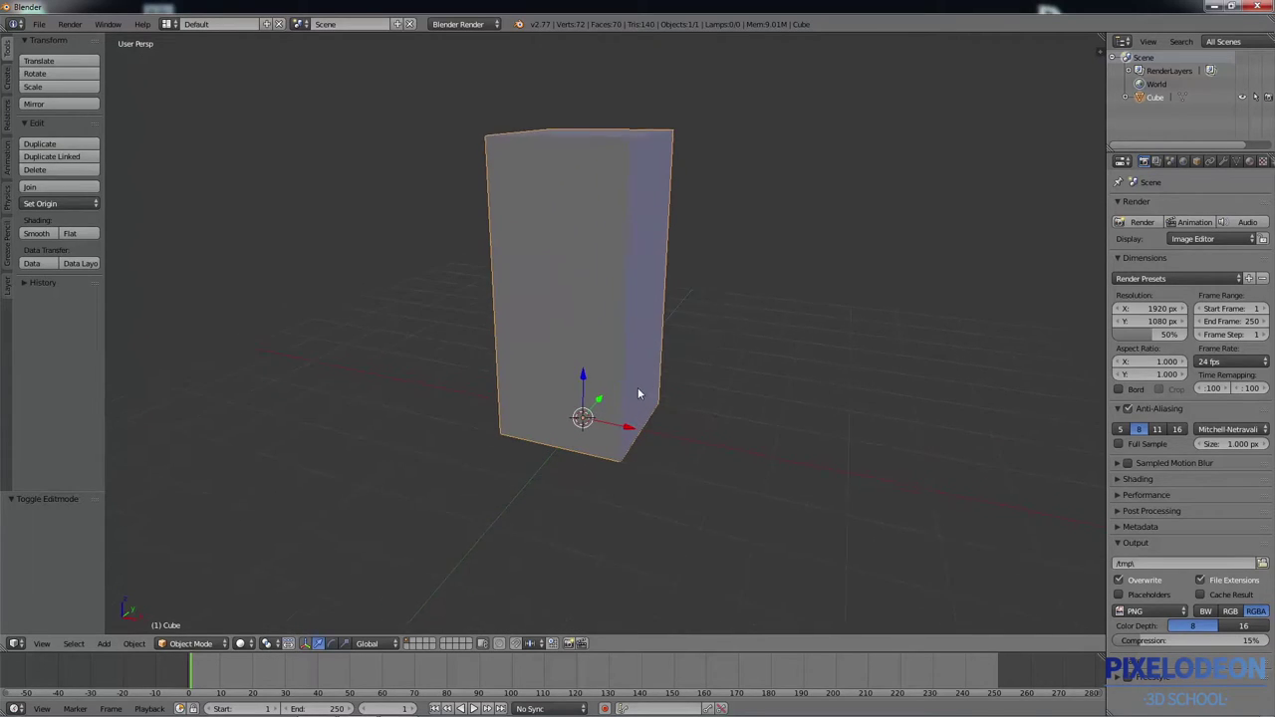
{"action": "left_click", "coordinate": [1223, 161]}
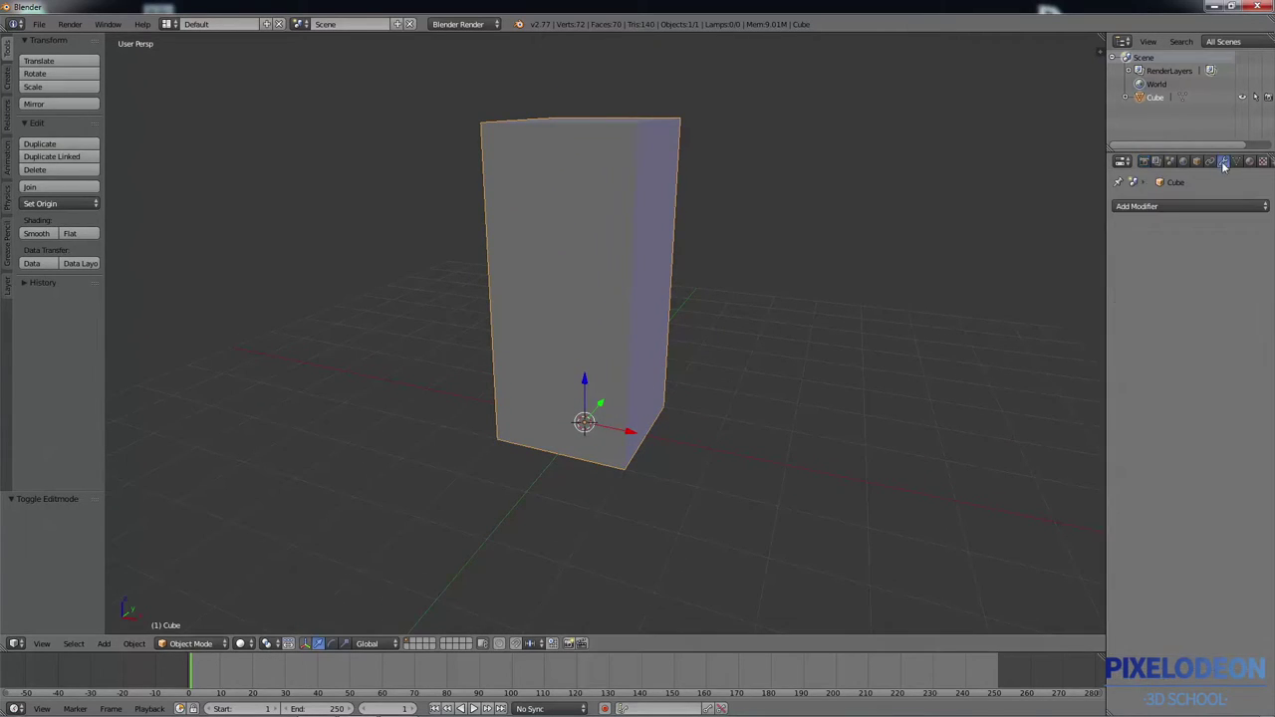
{"action": "key", "text": "Tab"}
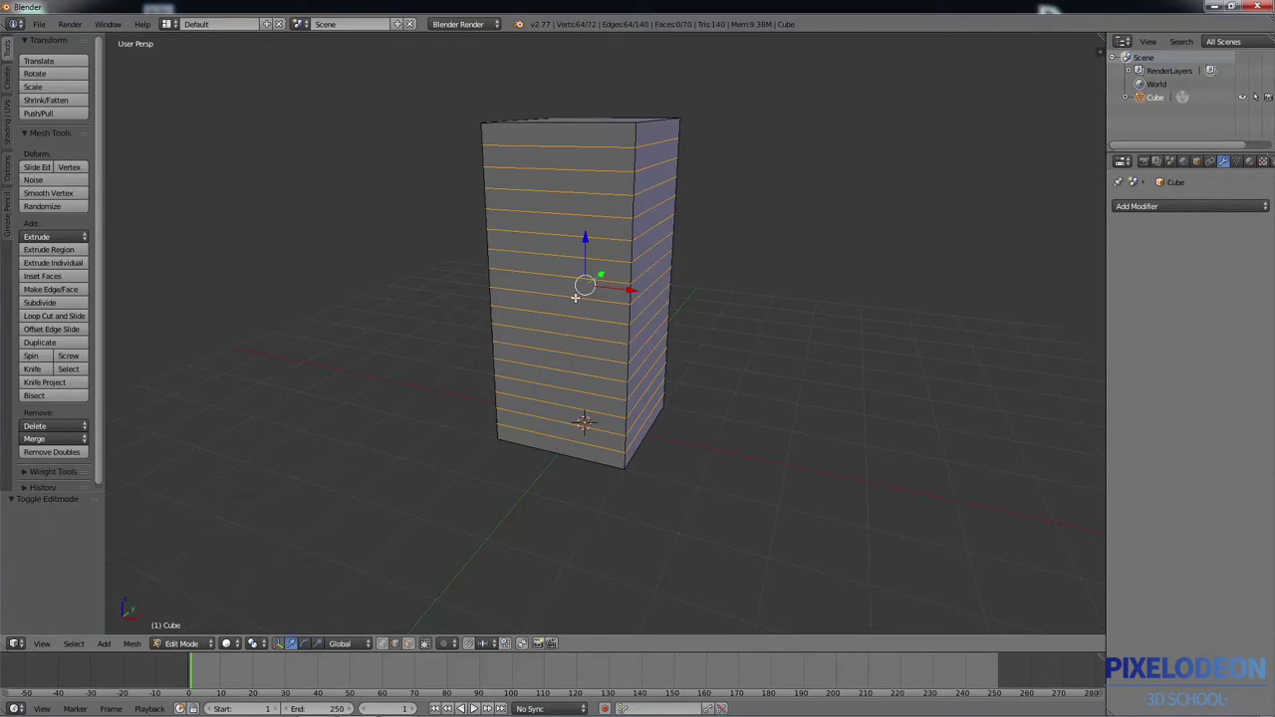
{"action": "key", "text": "Tab"}
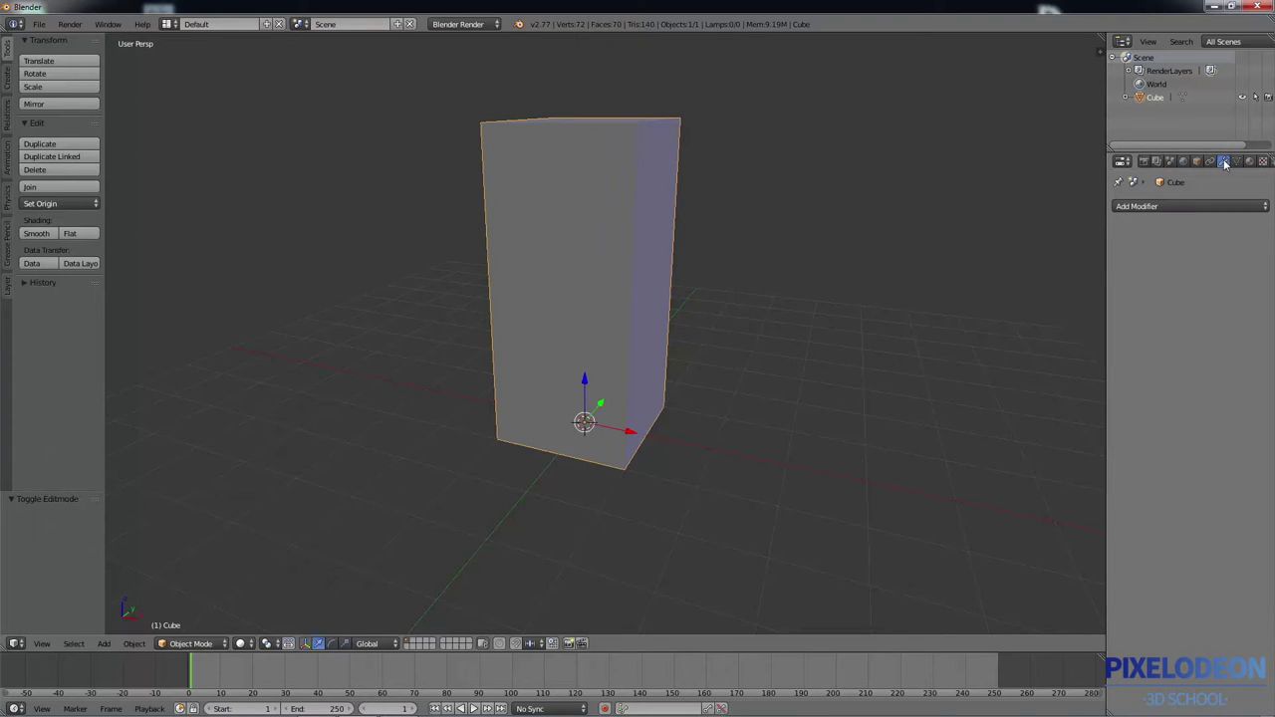
{"action": "left_click", "coordinate": [1185, 207]}
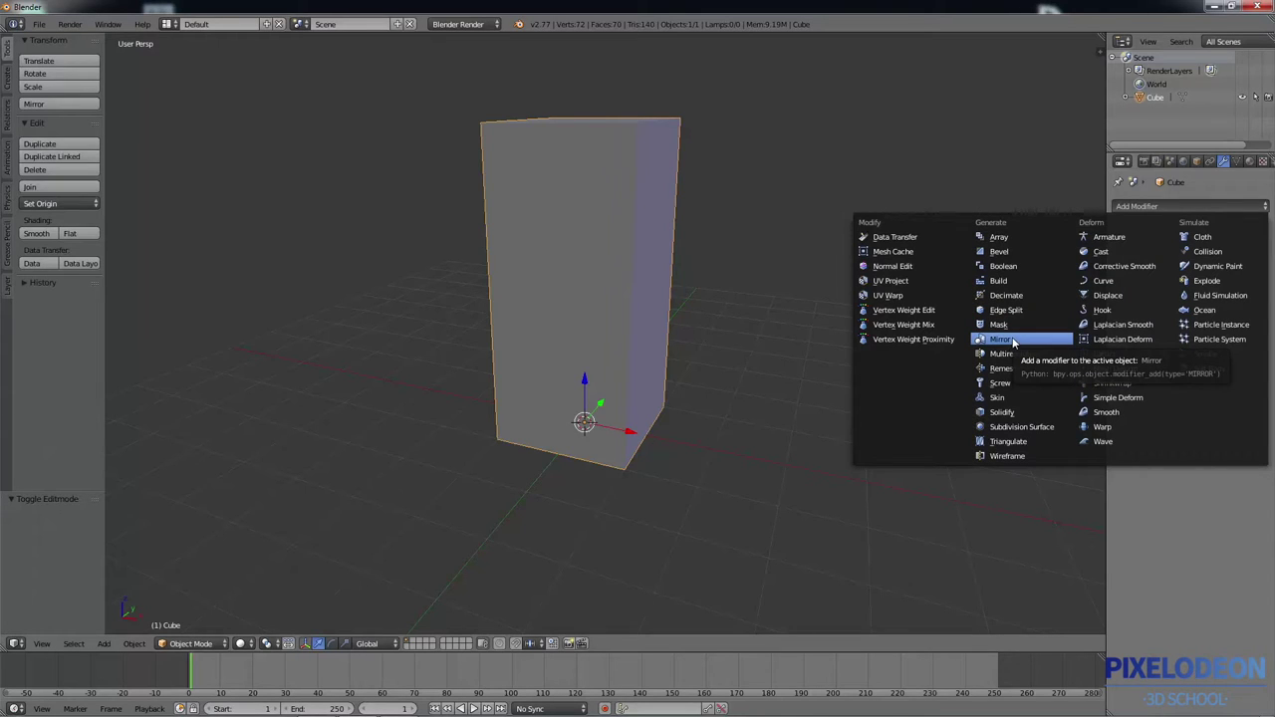
{"action": "left_click", "coordinate": [1174, 551]}
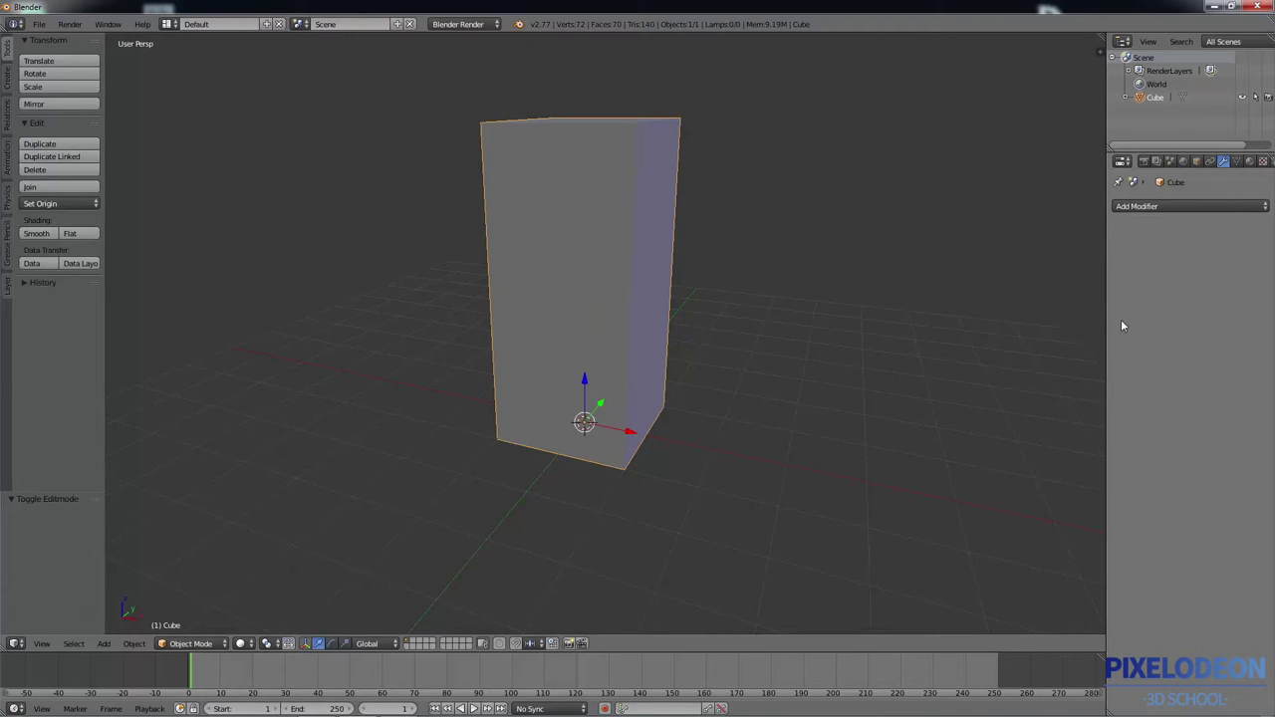
{"action": "left_click", "coordinate": [1165, 206]}
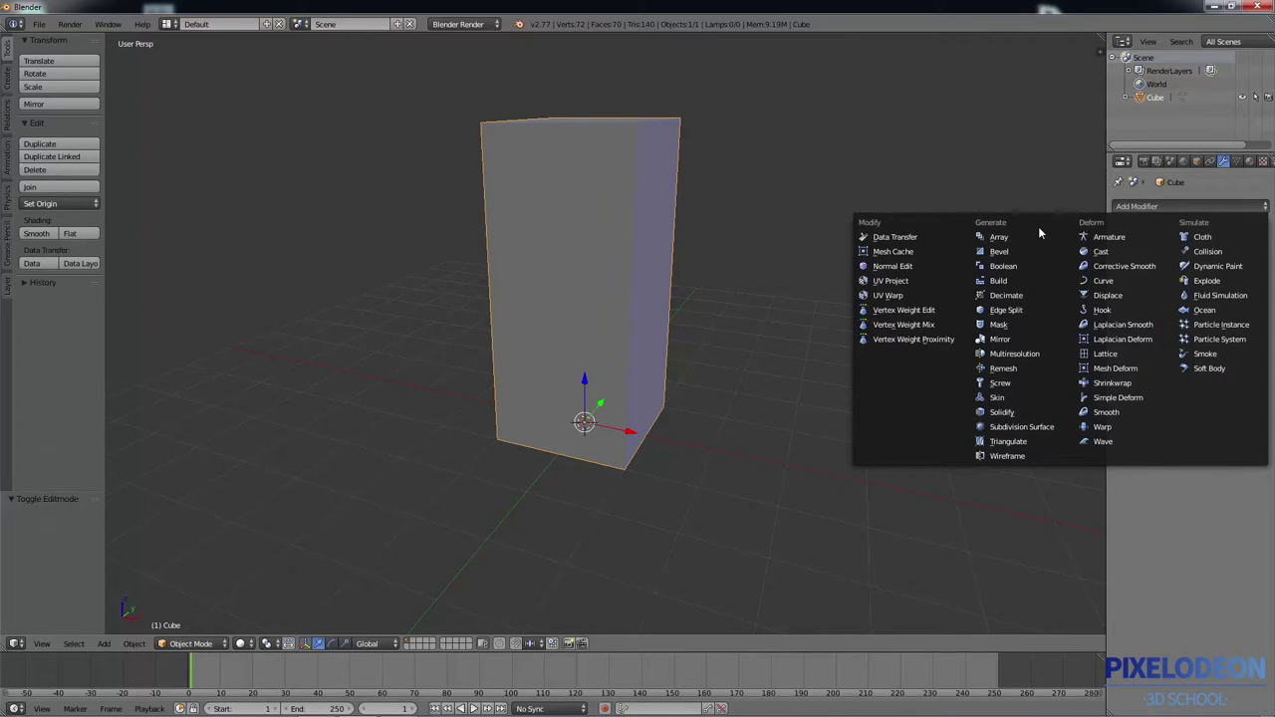
{"action": "left_click", "coordinate": [1000, 342]}
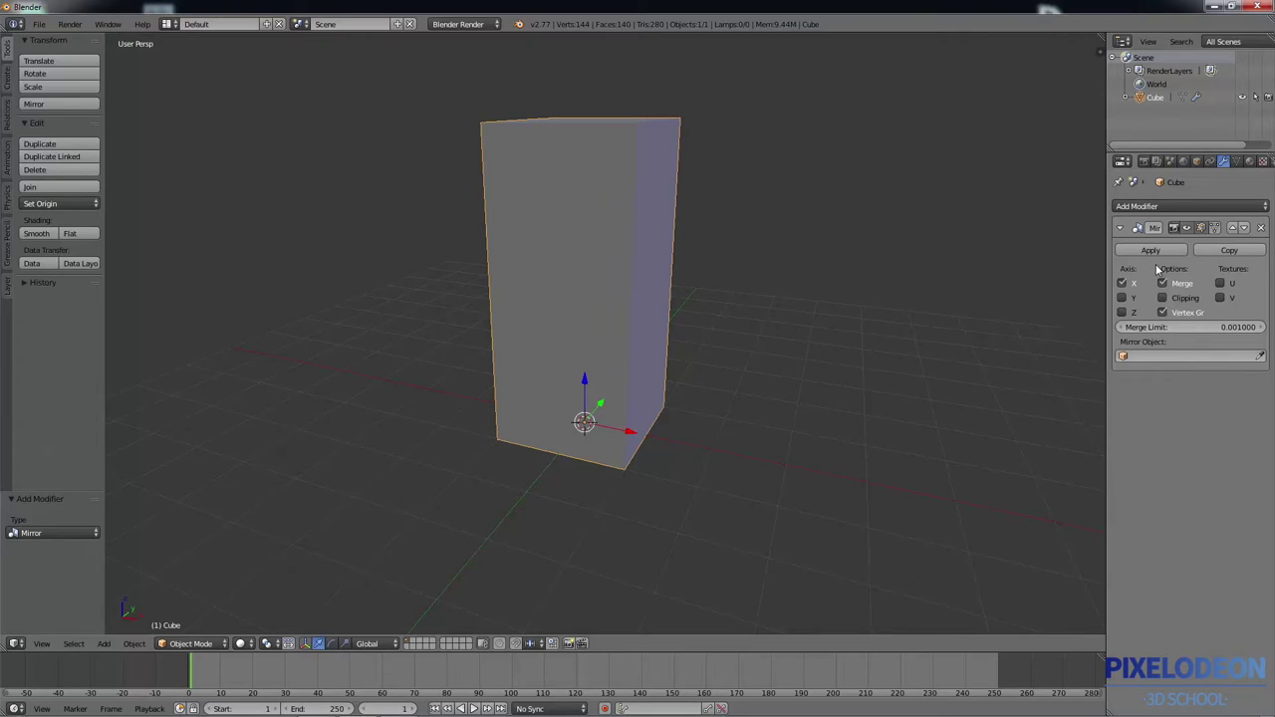
{"action": "left_click", "coordinate": [1260, 229]}
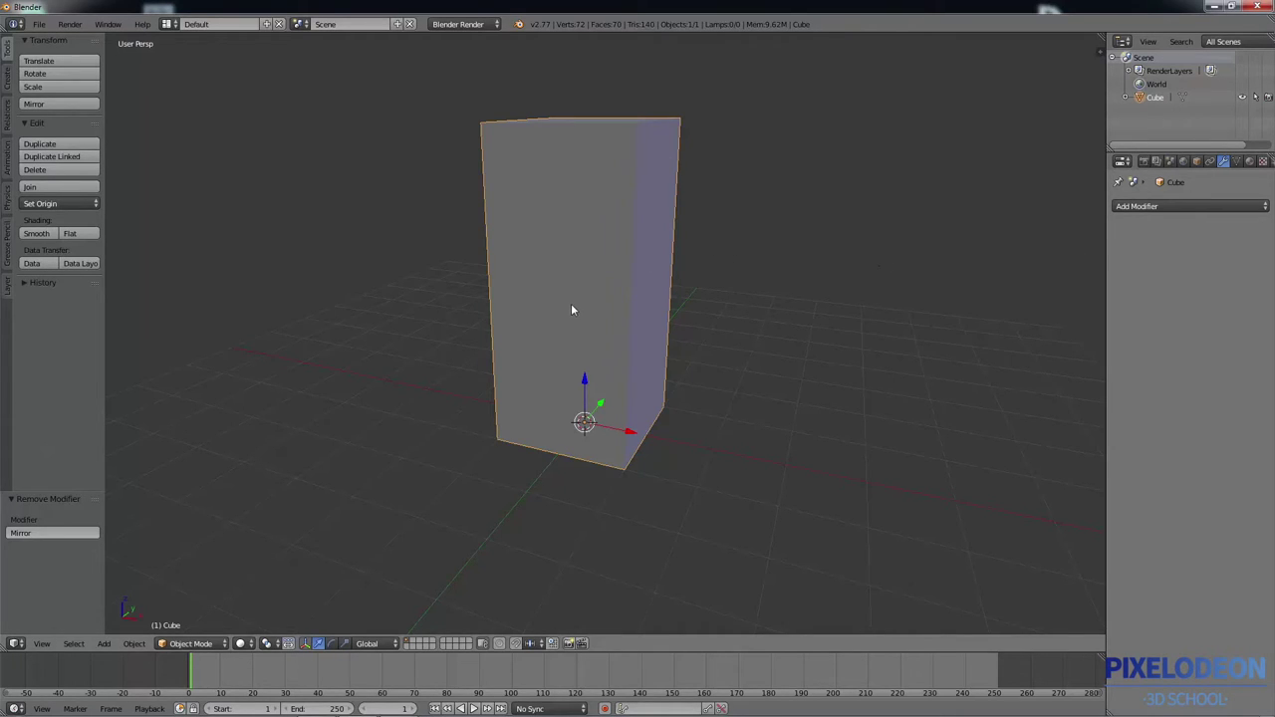
{"action": "key", "text": "Tab"}
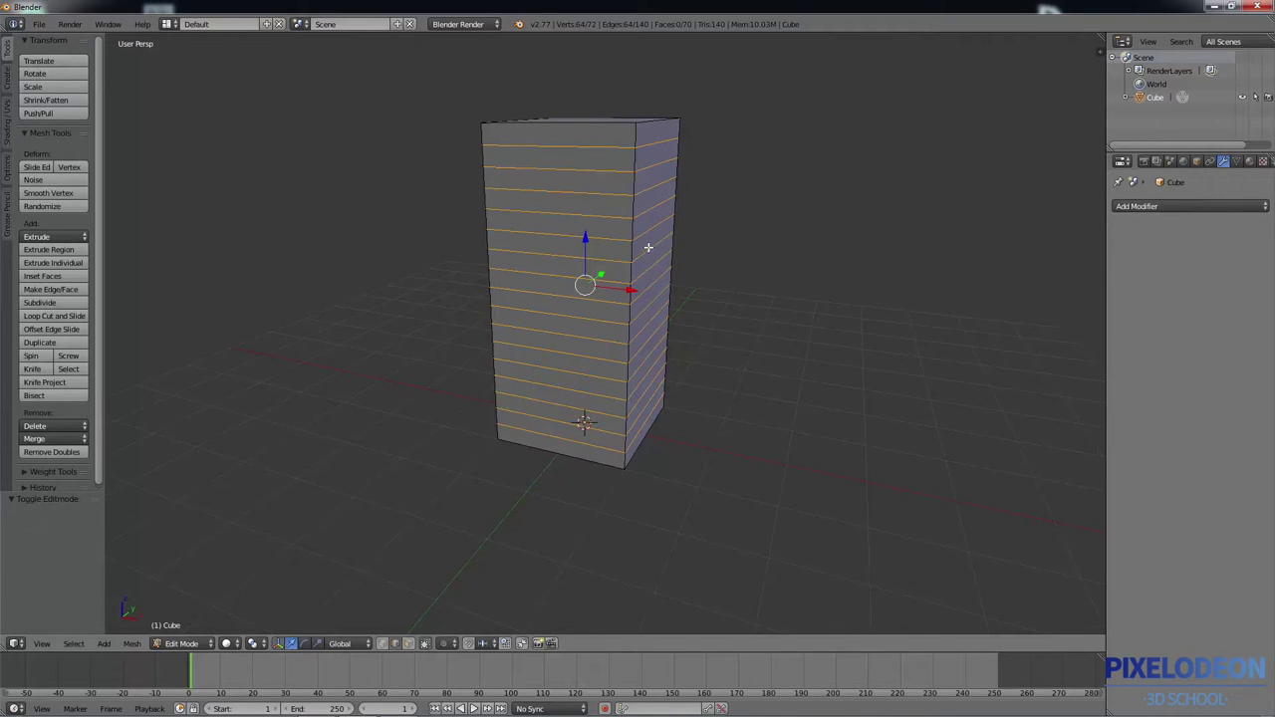
Step: Cancel and undo a stray face move, leaving the tall block's shape unchanged
{"action": "key", "text": "g"}
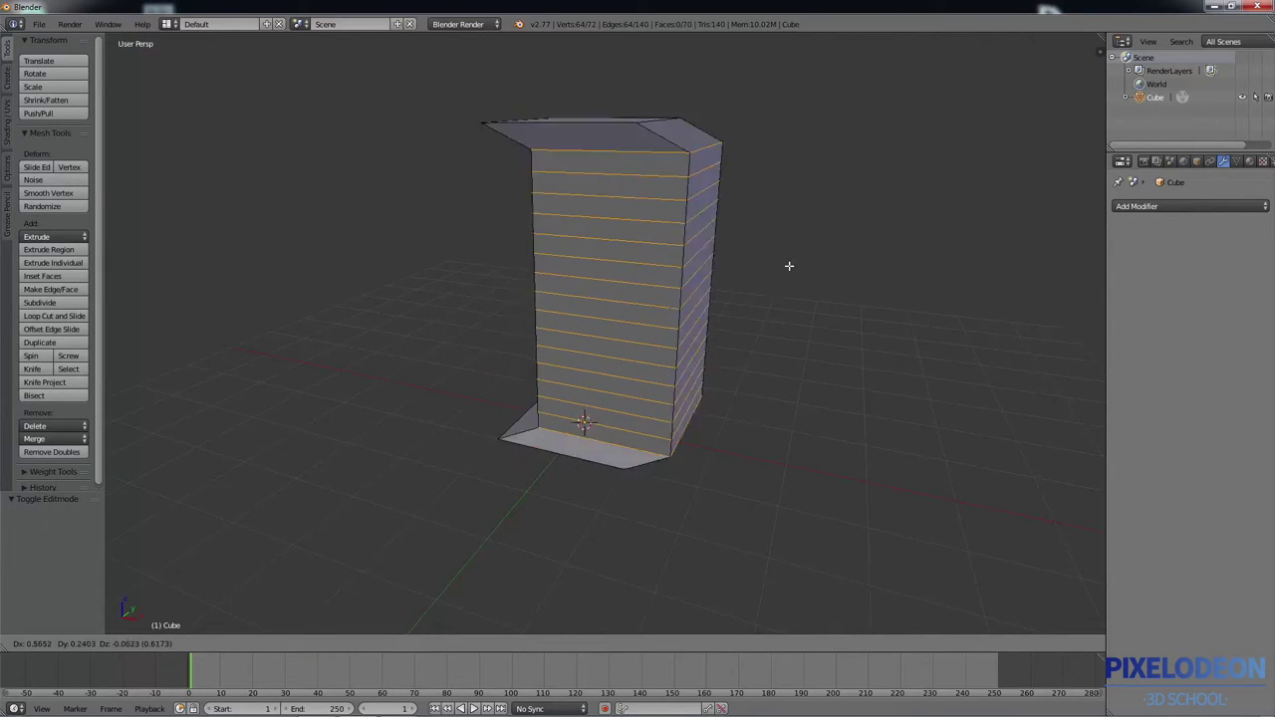
{"action": "key", "text": "Escape"}
{"action": "key", "text": "ctrl+z"}
{"action": "key", "text": "ctrl+z"}
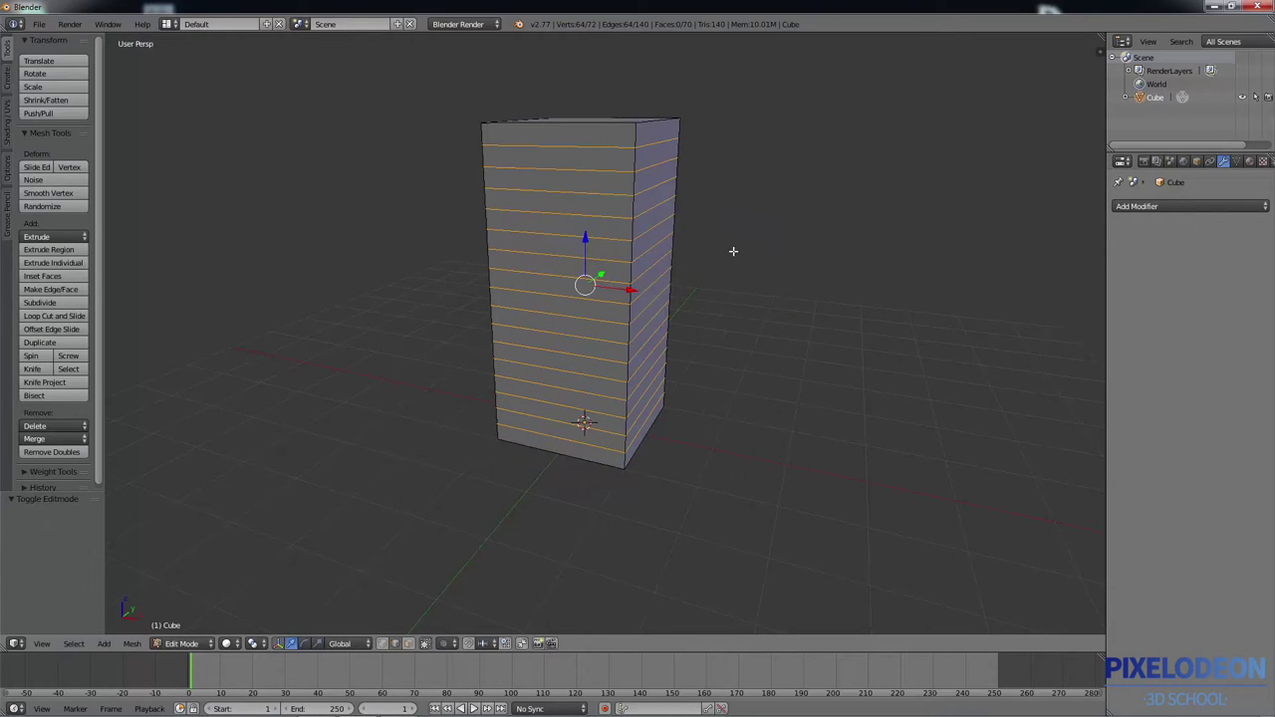
{"action": "key", "text": "Tab"}
{"action": "left_click", "coordinate": [1155, 203]}
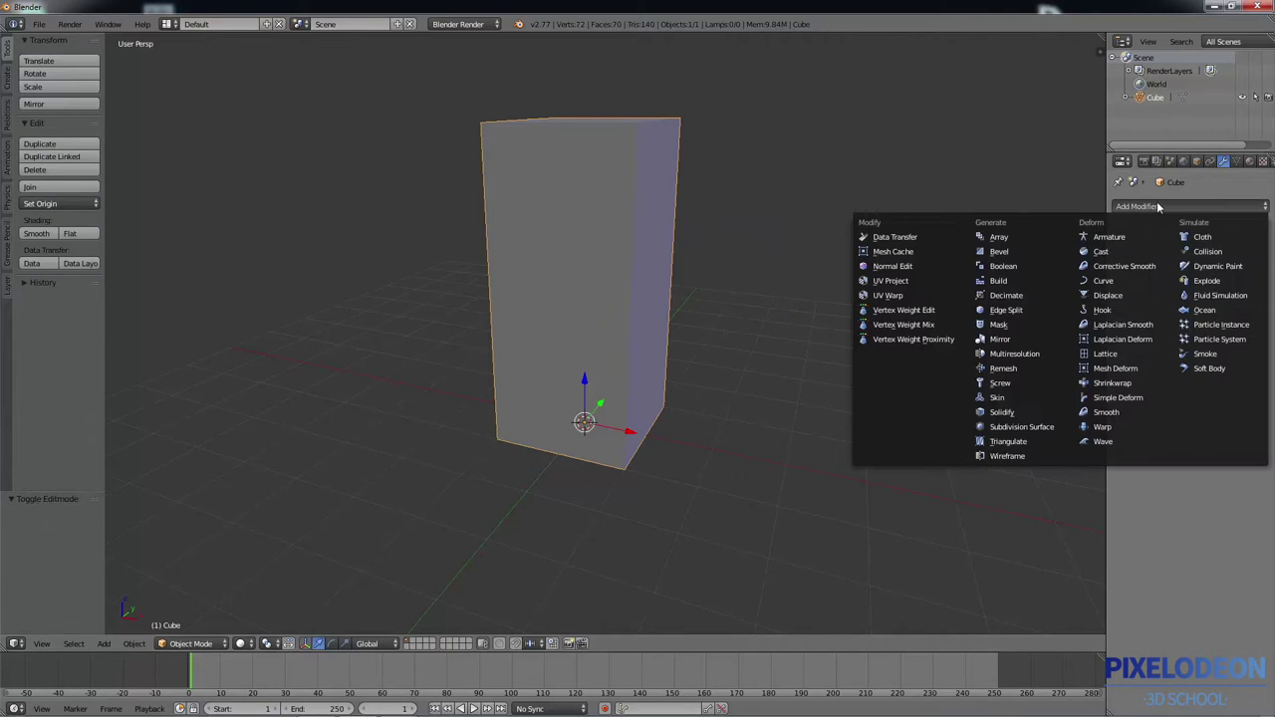
Step: Add a Mirror modifier to the block and widen the Properties editor
{"action": "left_click", "coordinate": [1002, 339]}
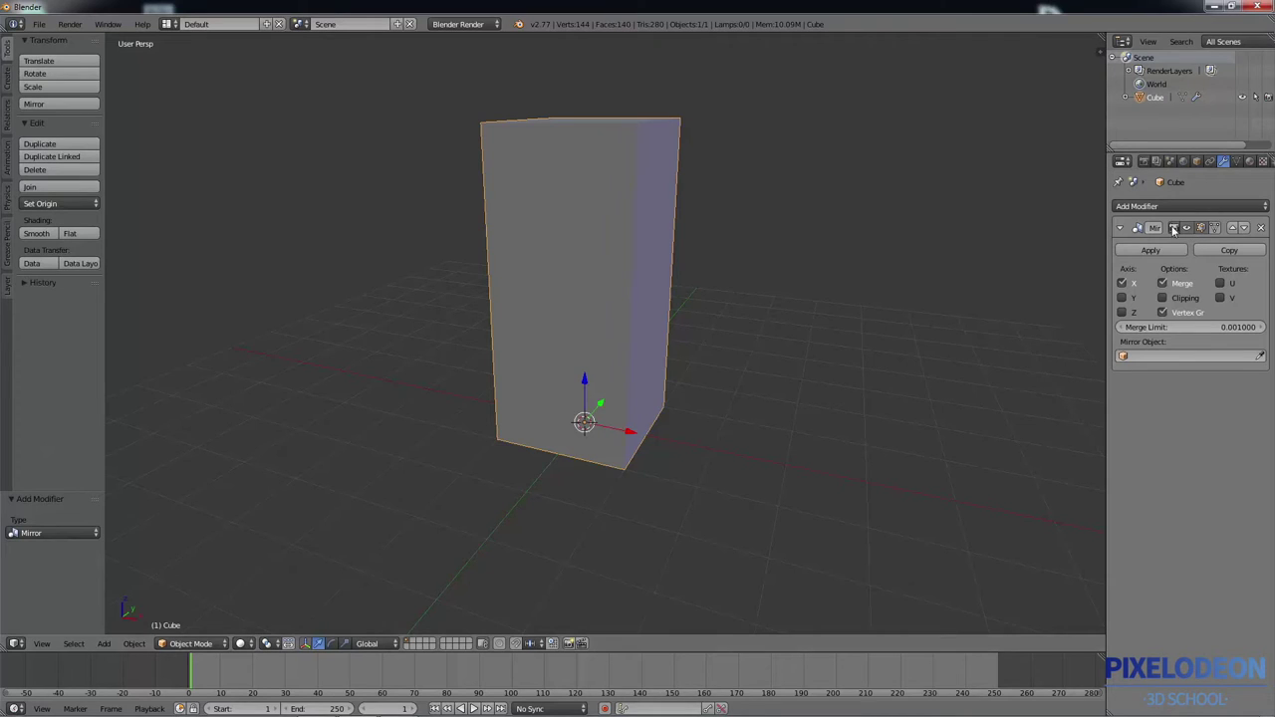
{"action": "left_click_drag", "start_coordinate": [1107, 237], "coordinate": [1046, 237]}
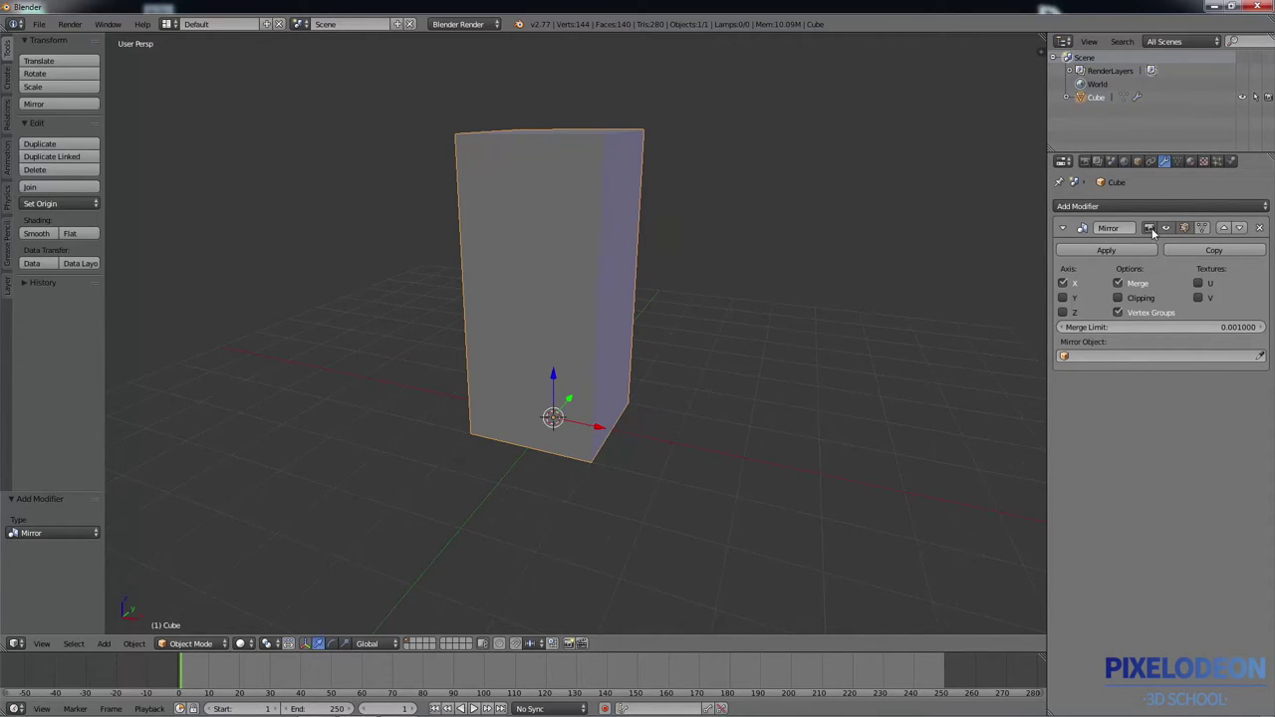
{"action": "left_click", "coordinate": [1113, 229]}
{"action": "key", "text": "Return"}
{"action": "left_click", "coordinate": [1115, 206]}
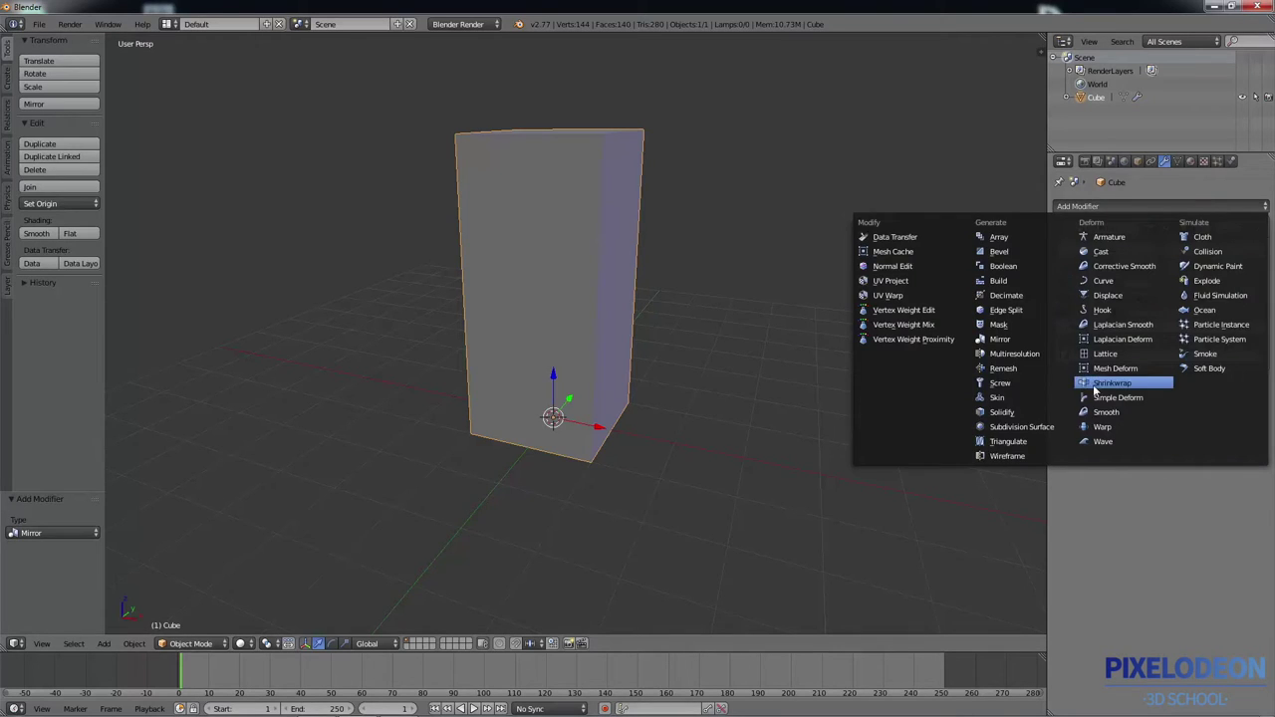
{"action": "left_click", "coordinate": [1107, 387]}
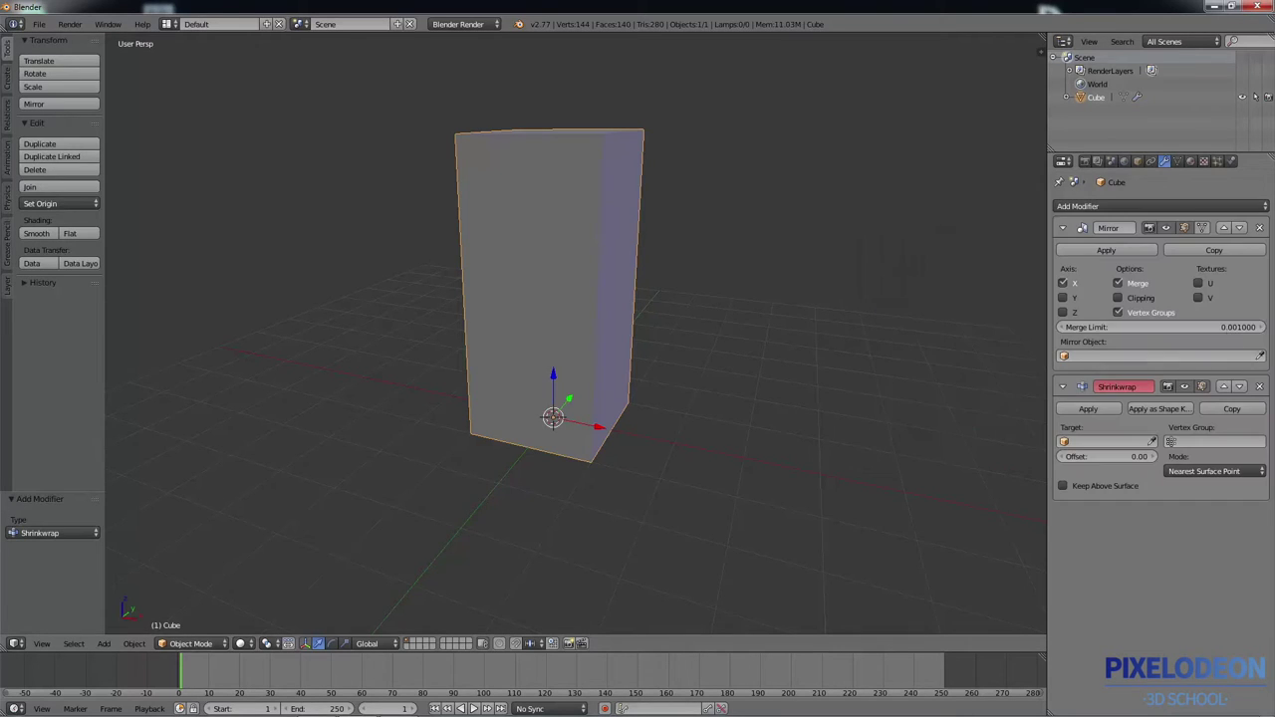
{"action": "left_click", "coordinate": [1239, 228]}
{"action": "left_click", "coordinate": [1223, 356]}
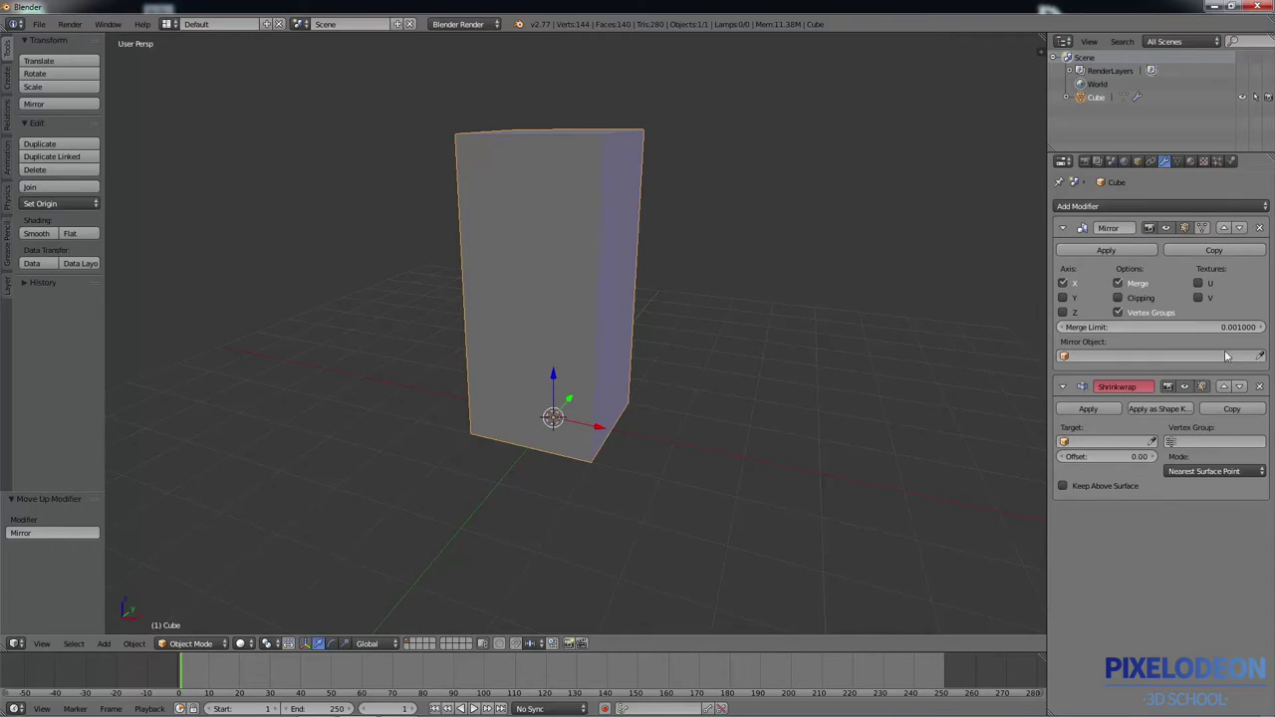
{"action": "left_click", "coordinate": [1258, 388]}
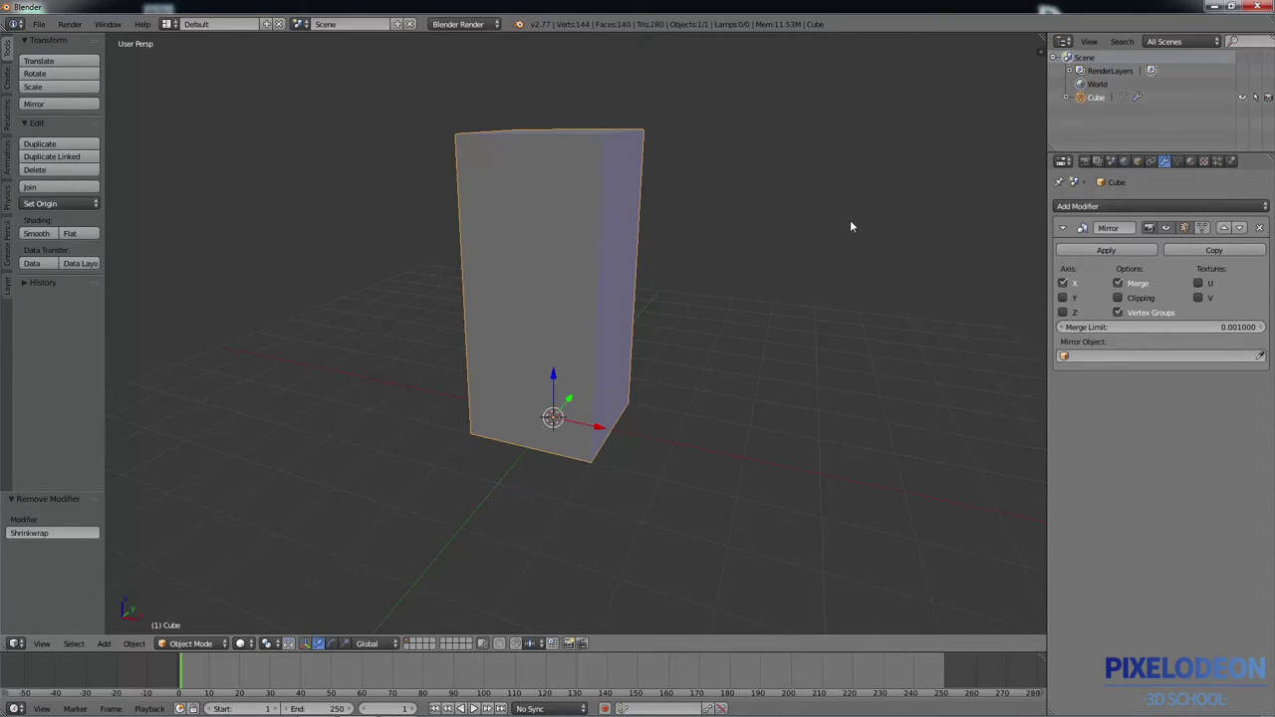
{"action": "left_click", "coordinate": [1213, 250]}
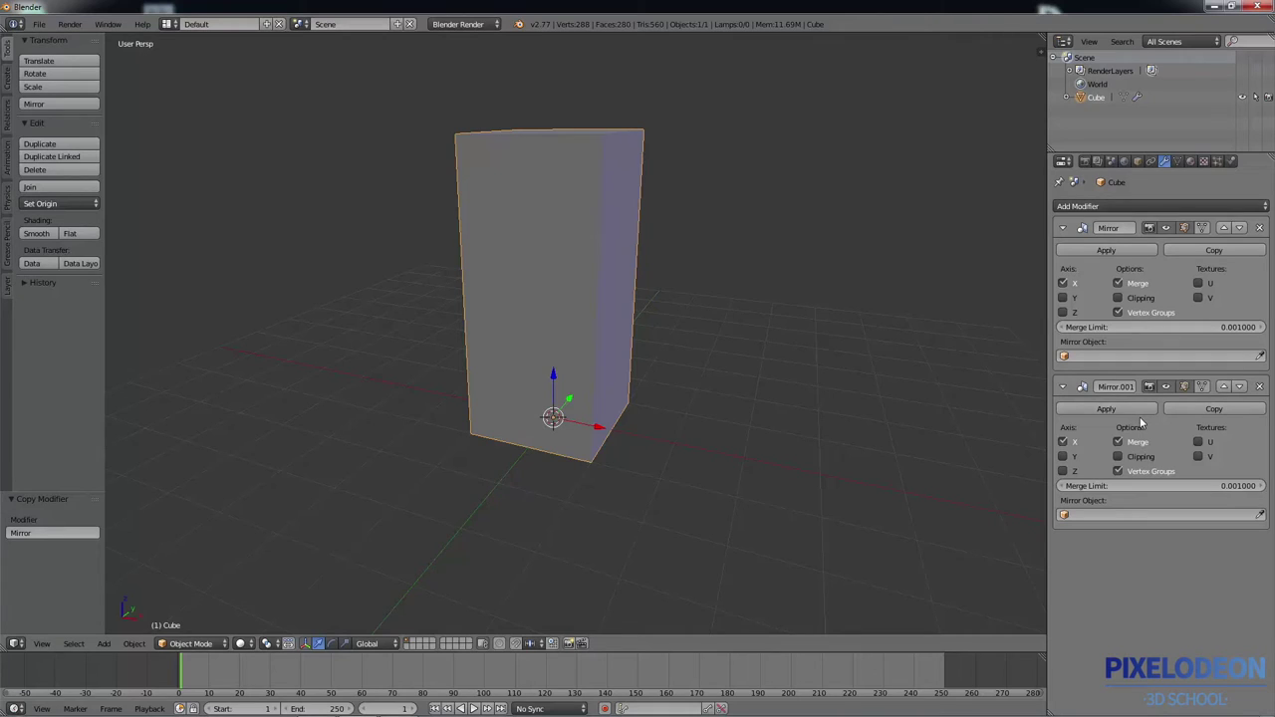
{"action": "left_click", "coordinate": [1259, 386]}
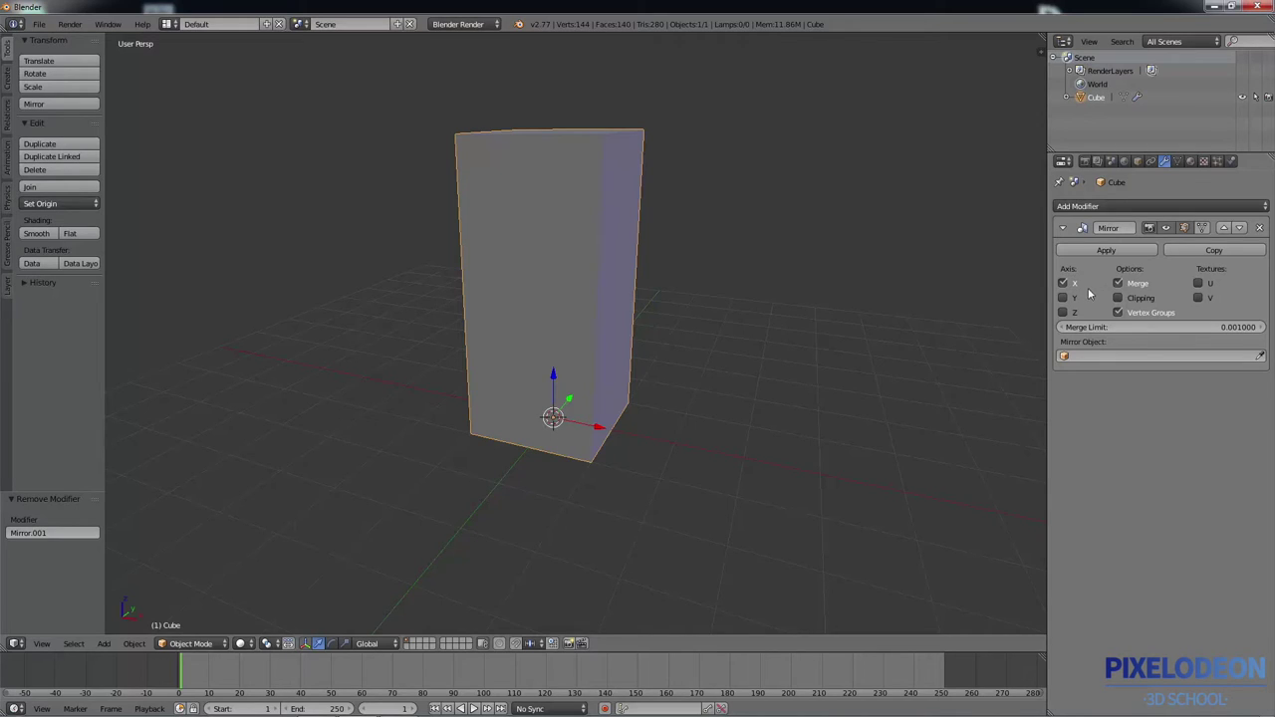
{"action": "left_click", "coordinate": [1153, 209]}
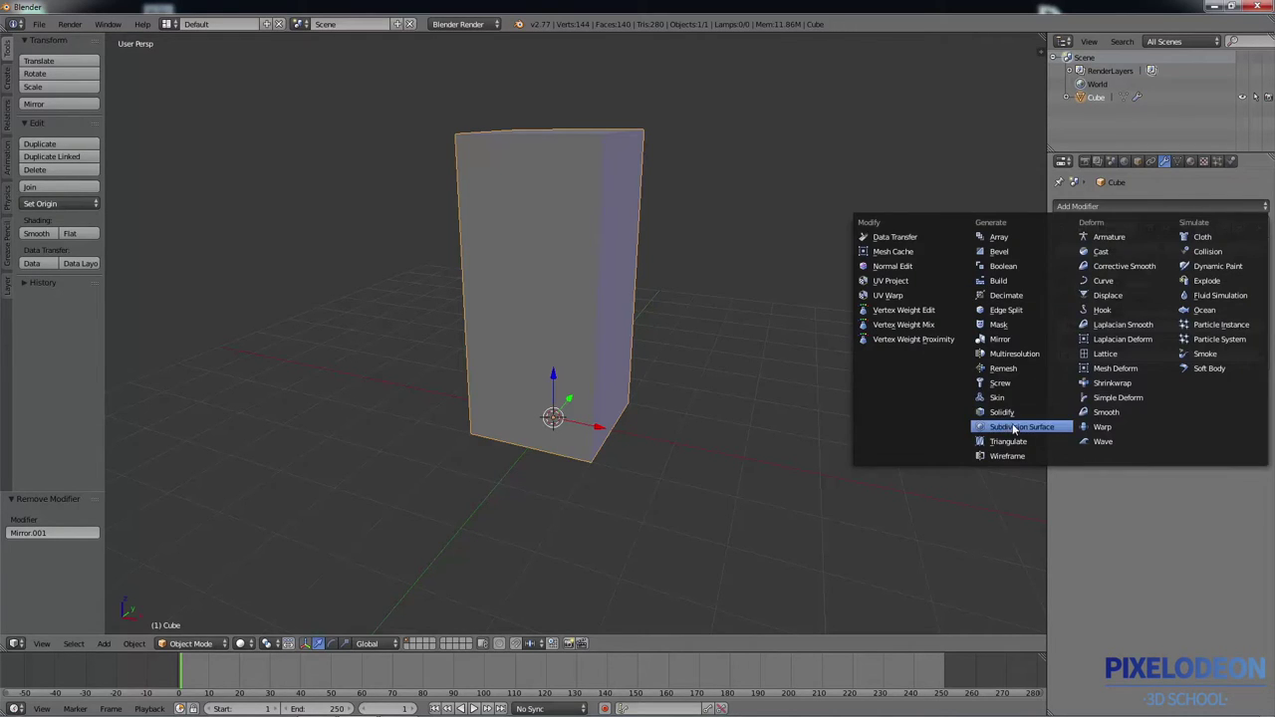
{"action": "left_click", "coordinate": [1016, 426]}
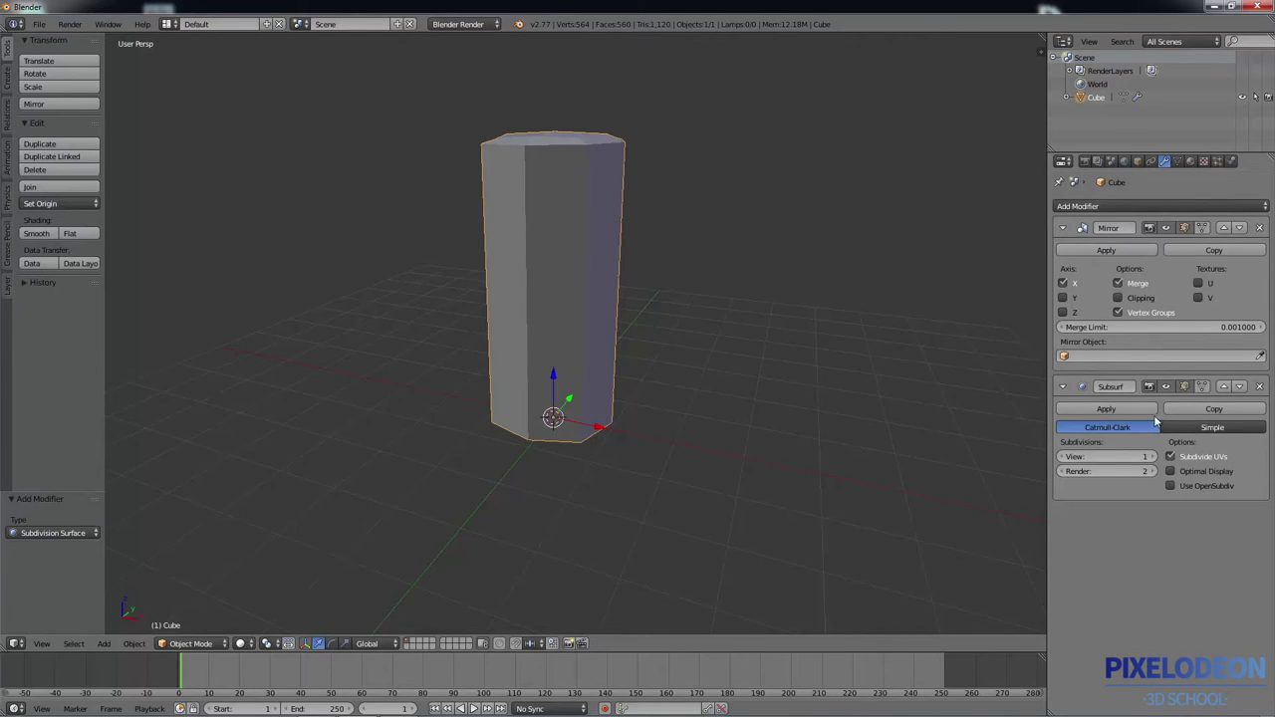
{"action": "left_click", "coordinate": [1259, 386]}
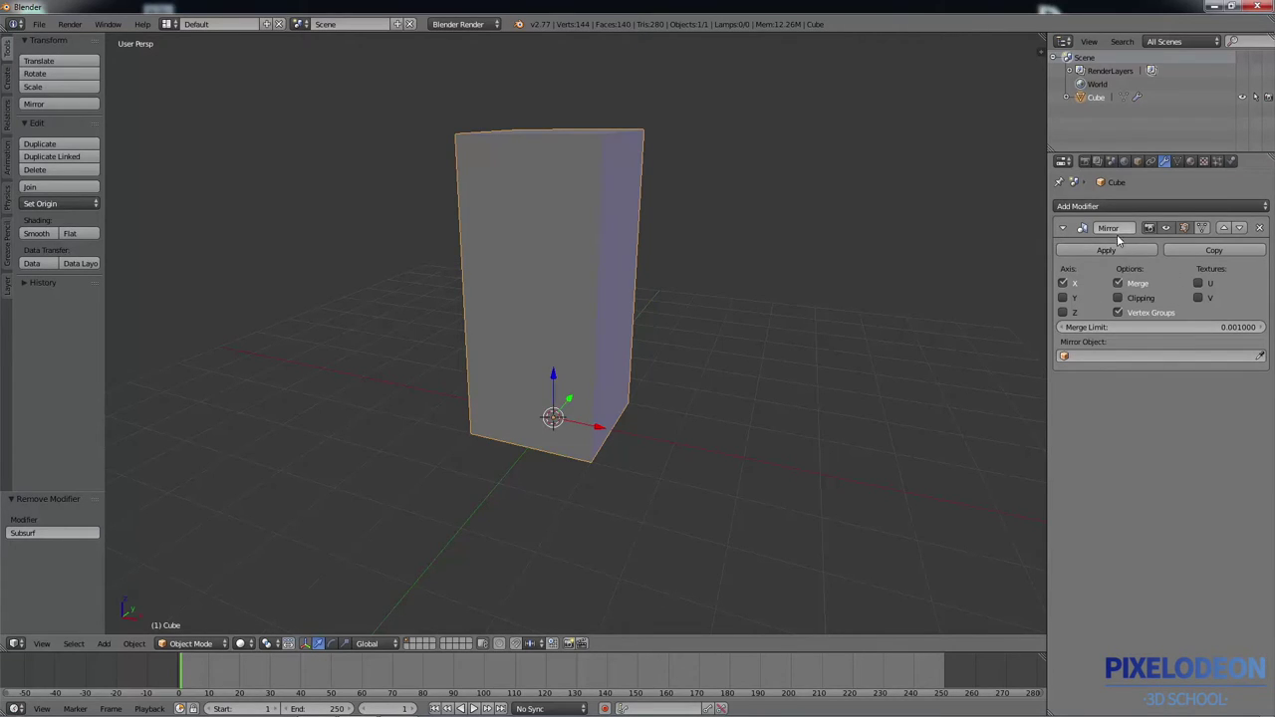
{"action": "middle_click_drag", "start_coordinate": [555, 327], "coordinate": [564, 332]}
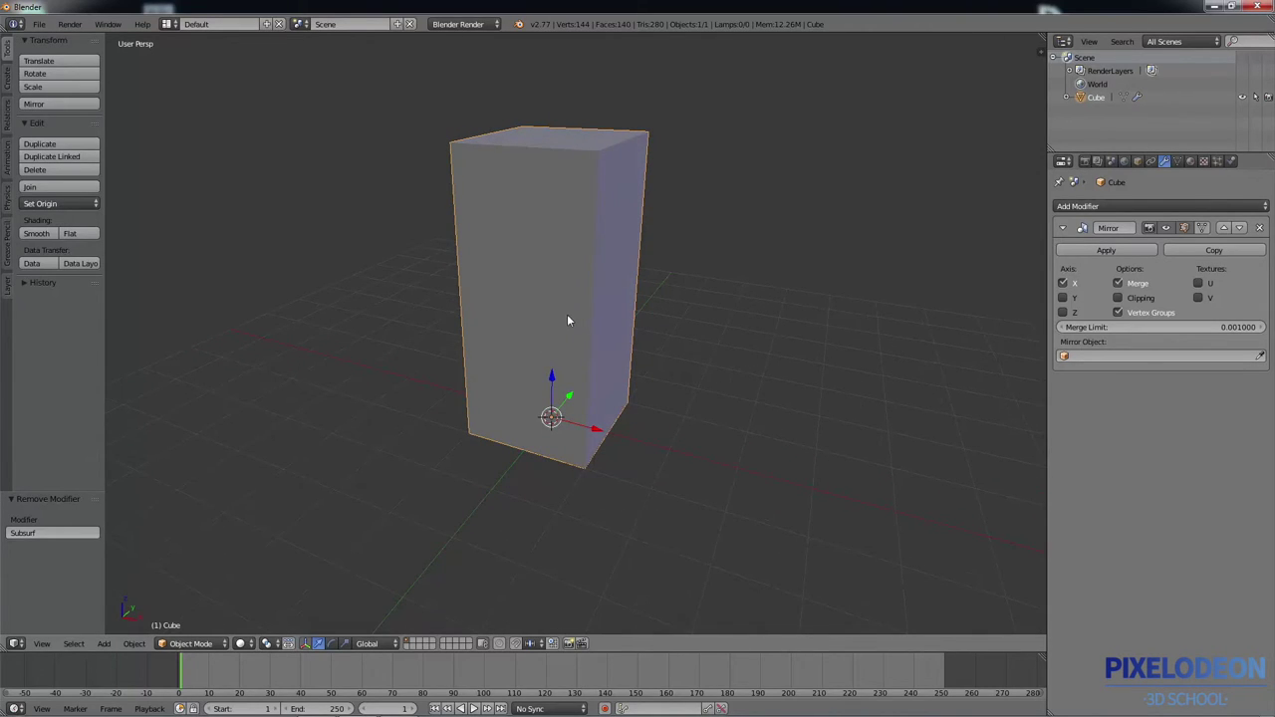
Step: Cut a vertical edge loop down the centre of the box in Edit Mode
{"action": "key", "text": "Tab"}
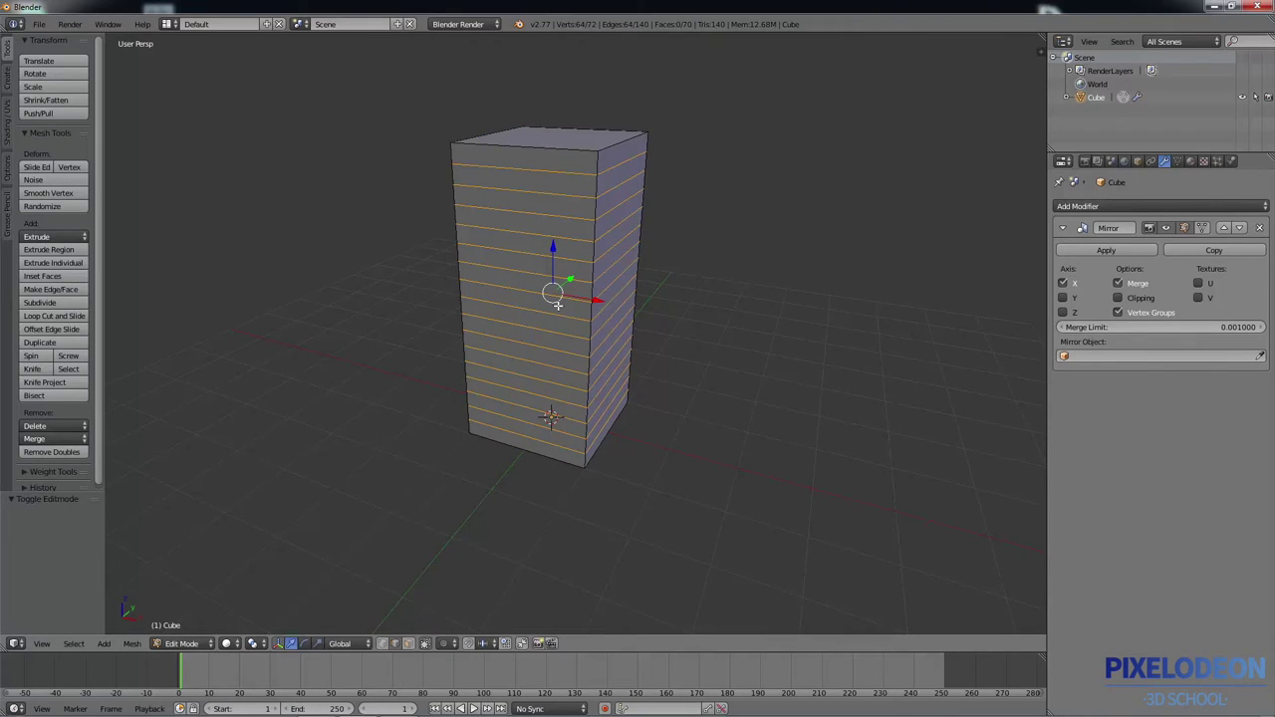
{"action": "middle_click_drag", "start_coordinate": [554, 295], "coordinate": [576, 336]}
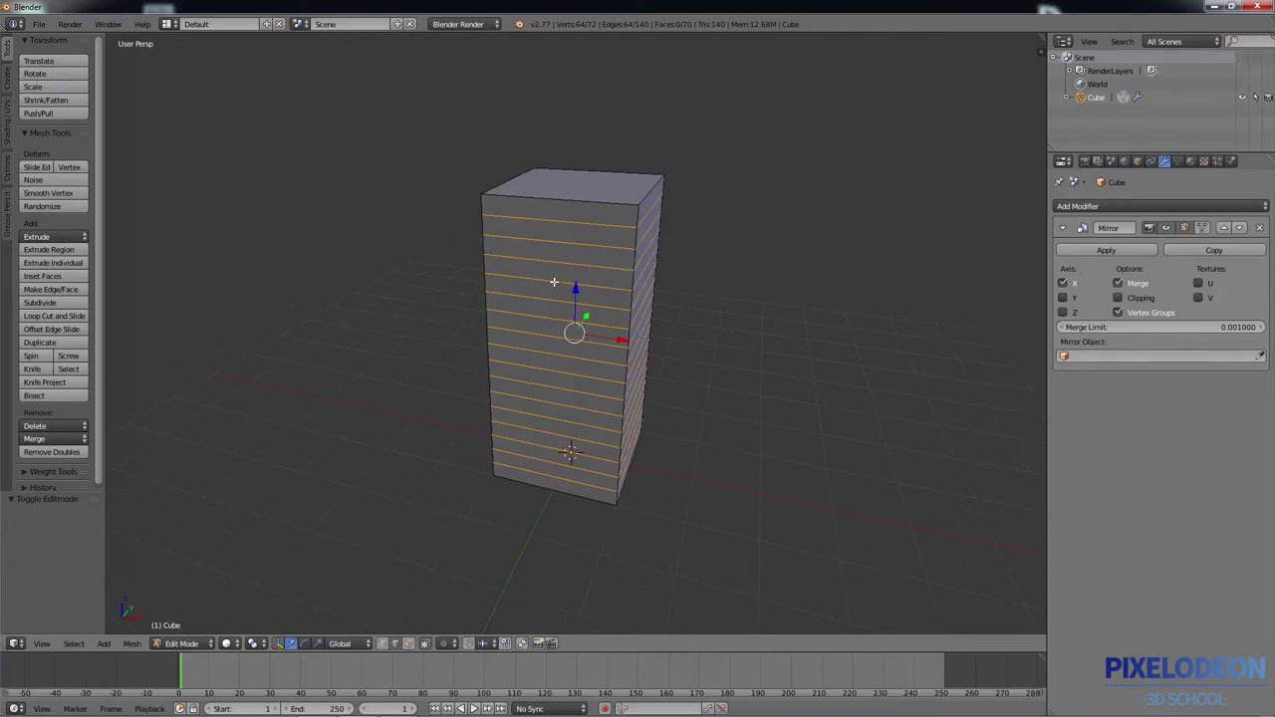
{"action": "key", "text": "ctrl+r"}
{"action": "left_click", "coordinate": [568, 202]}
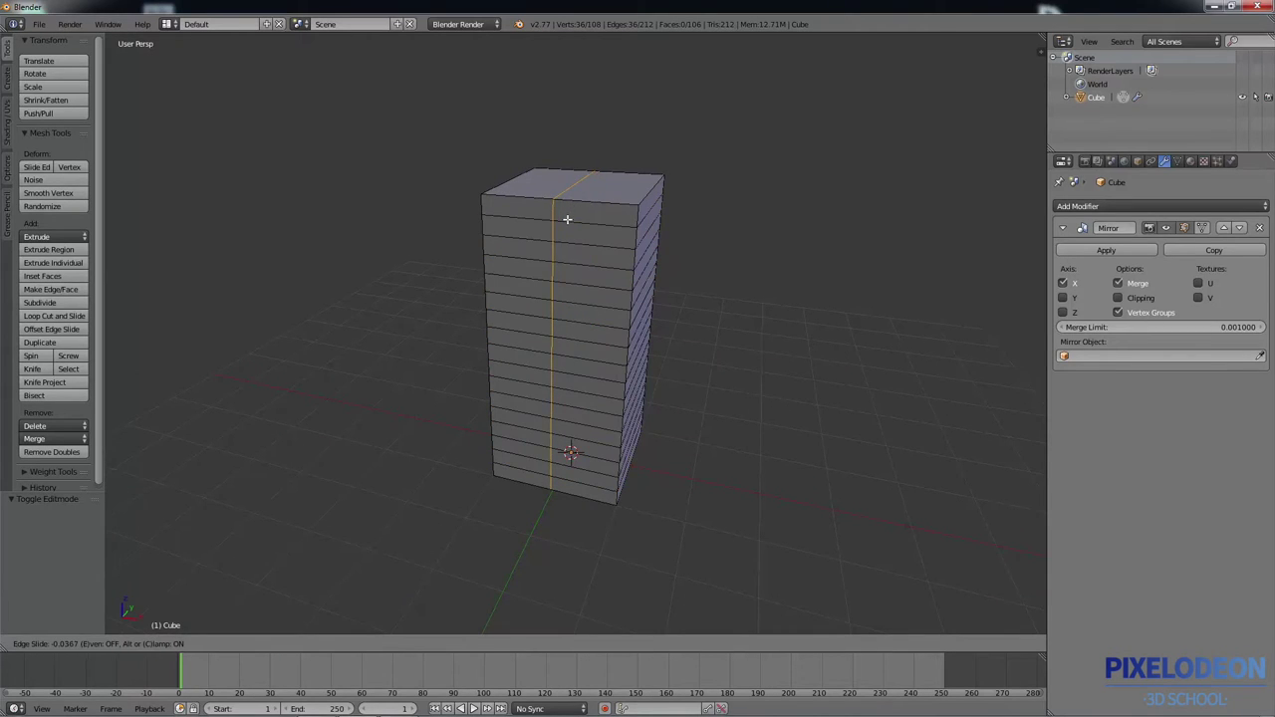
{"action": "left_click", "coordinate": [568, 225]}
{"action": "key", "text": "e"}
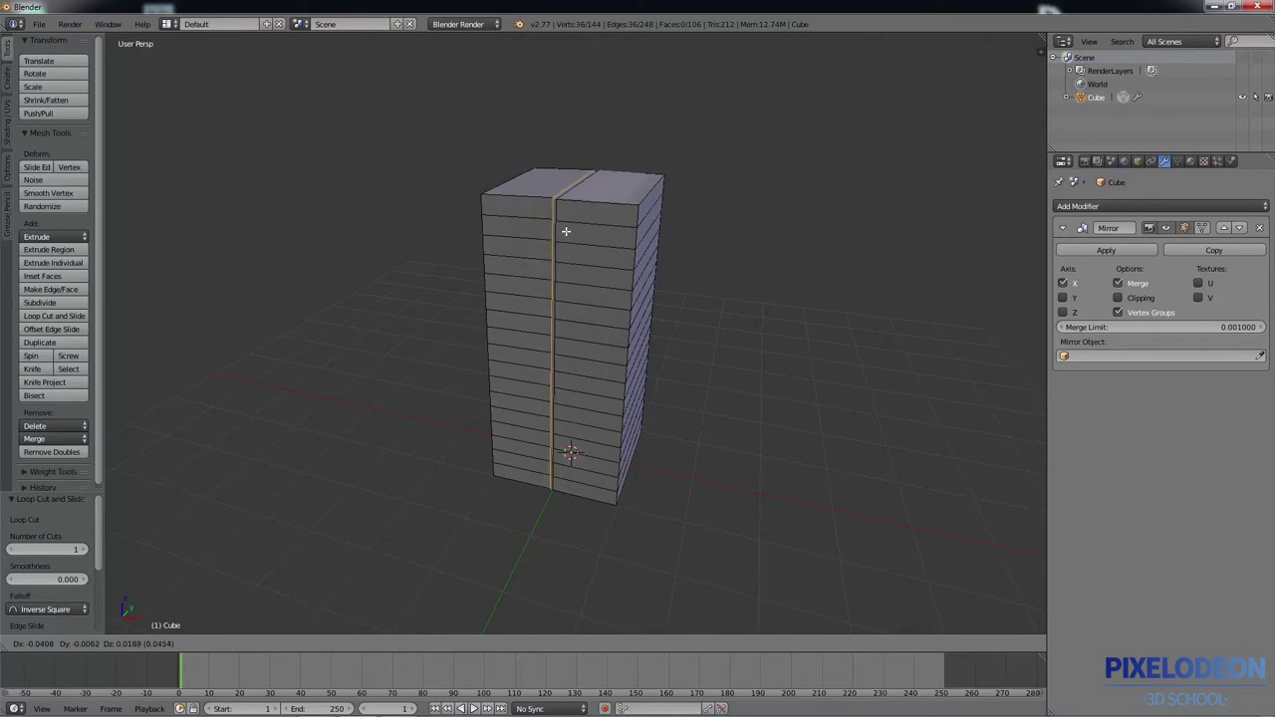
{"action": "right_click", "coordinate": [561, 232]}
{"action": "key", "text": "ctrl+z"}
Step: Select the linked left half, delete its faces, and return to Object Mode
{"action": "right_click", "coordinate": [507, 195]}
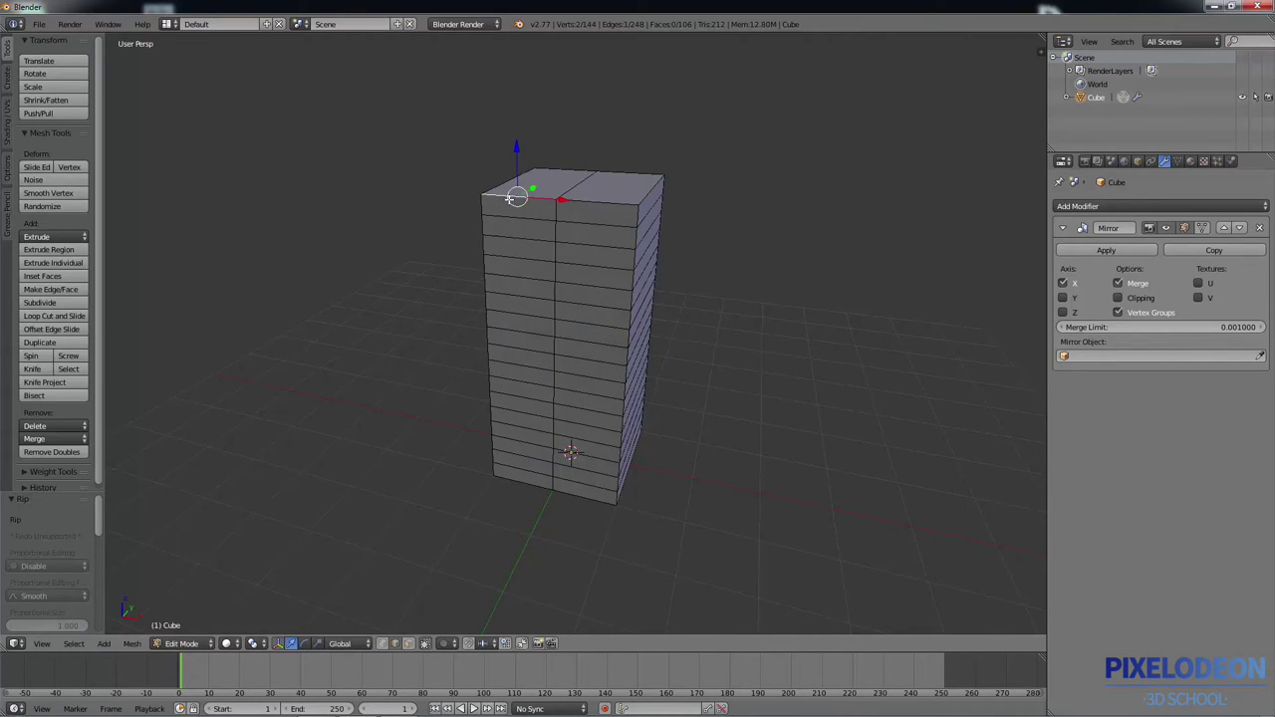
{"action": "key", "text": "l"}
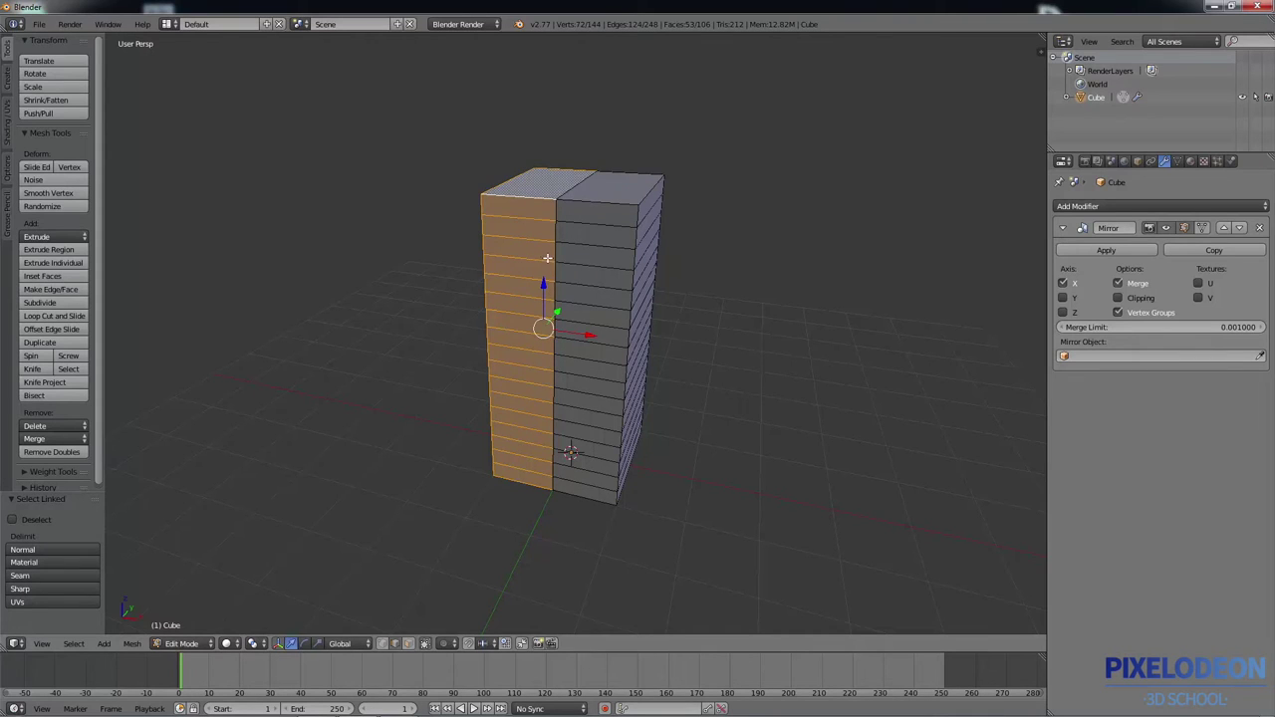
{"action": "key", "text": "g"}
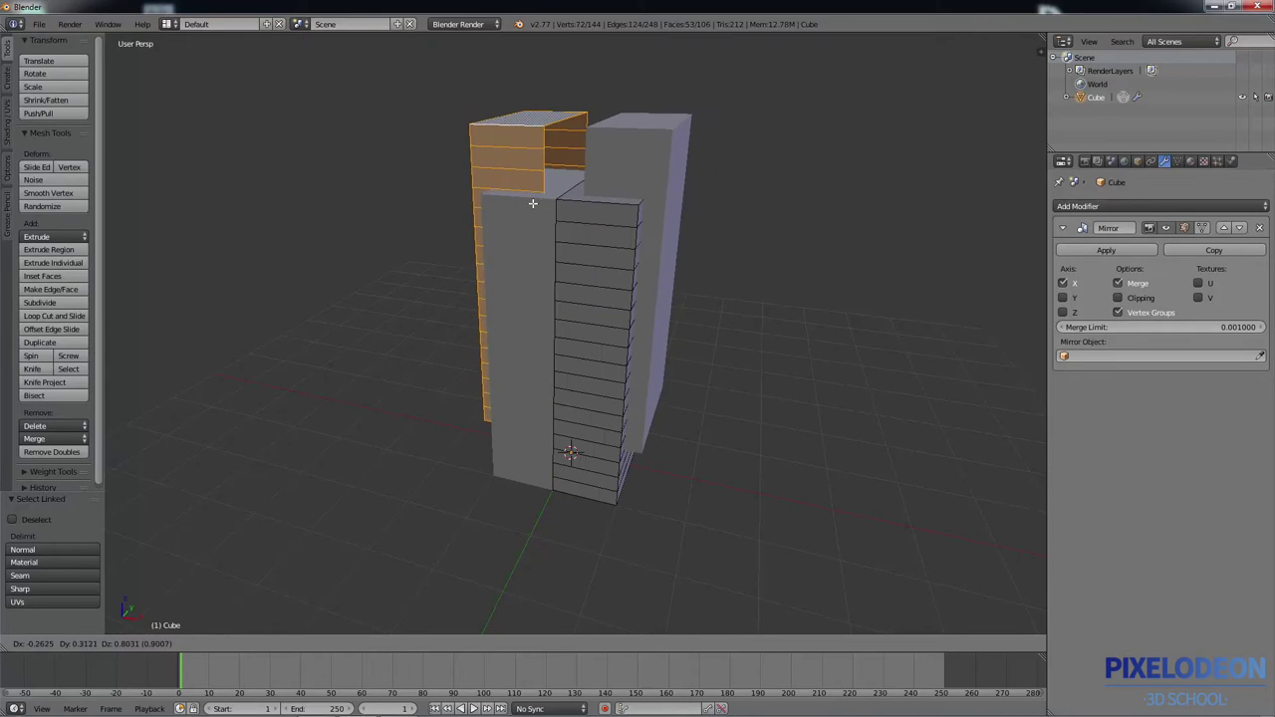
{"action": "key", "text": "Escape"}
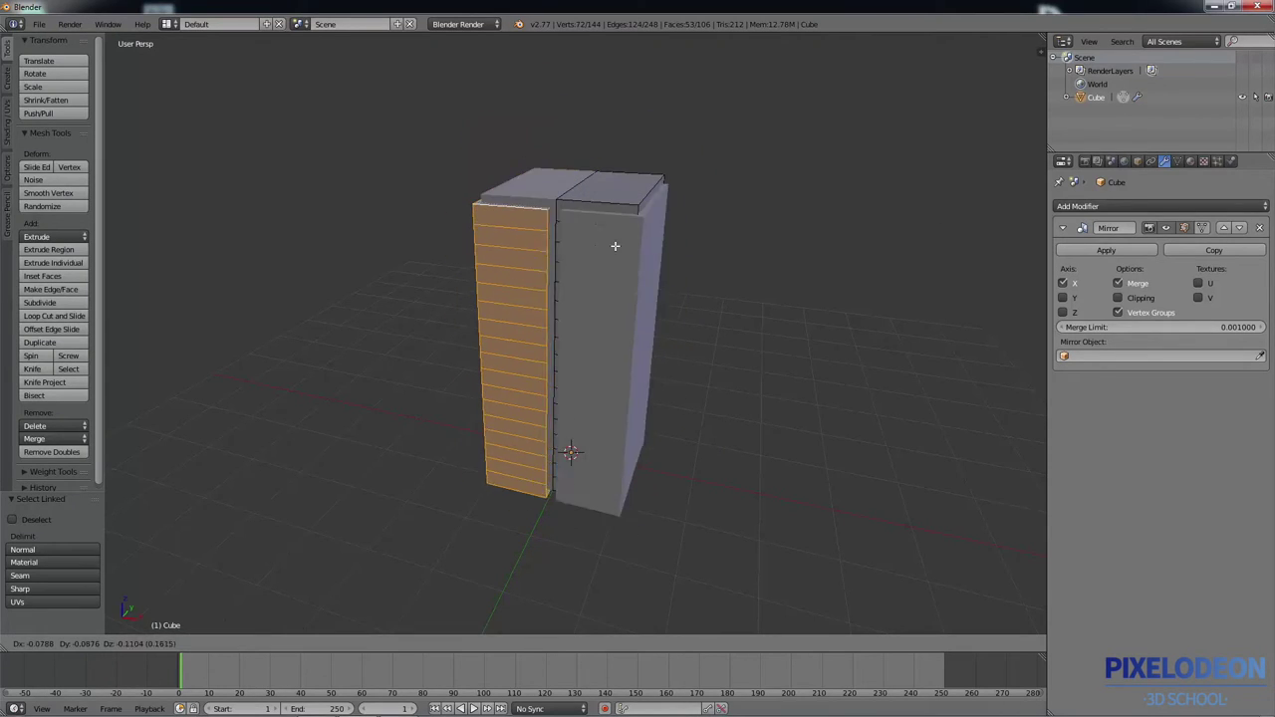
{"action": "key", "text": "x"}
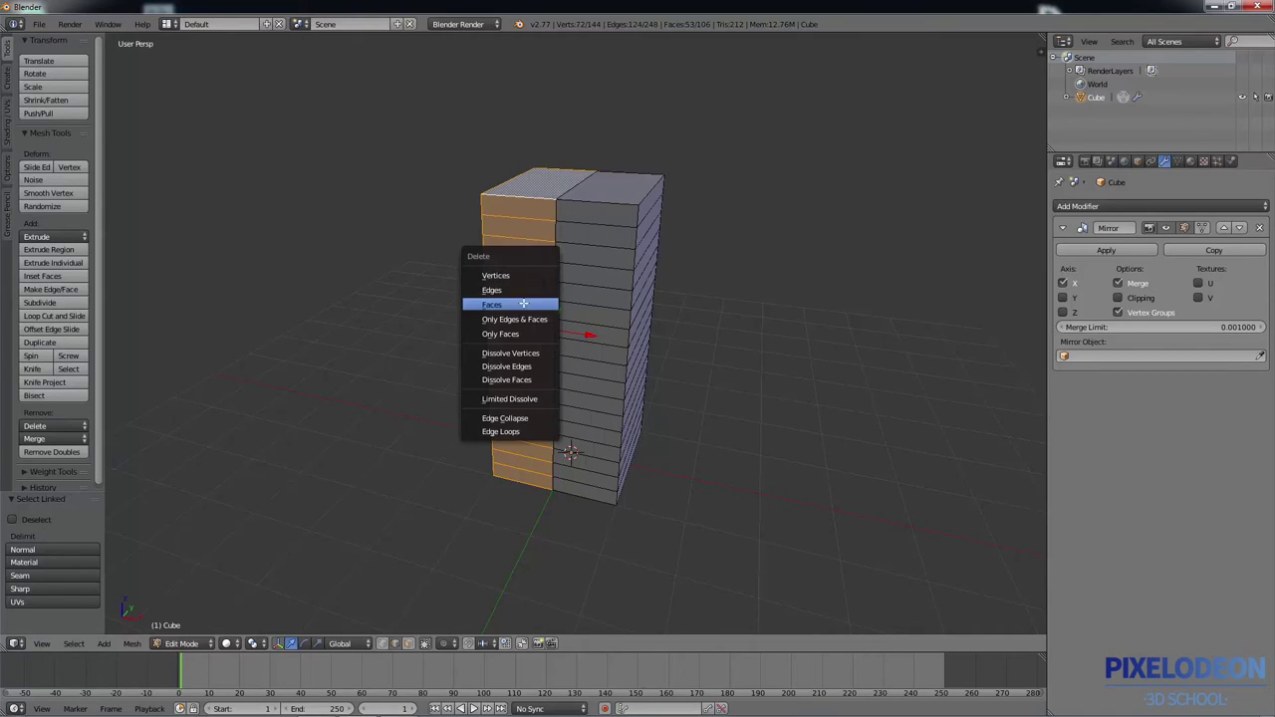
{"action": "left_click", "coordinate": [525, 304]}
{"action": "middle_click_drag", "start_coordinate": [591, 302], "coordinate": [606, 262]}
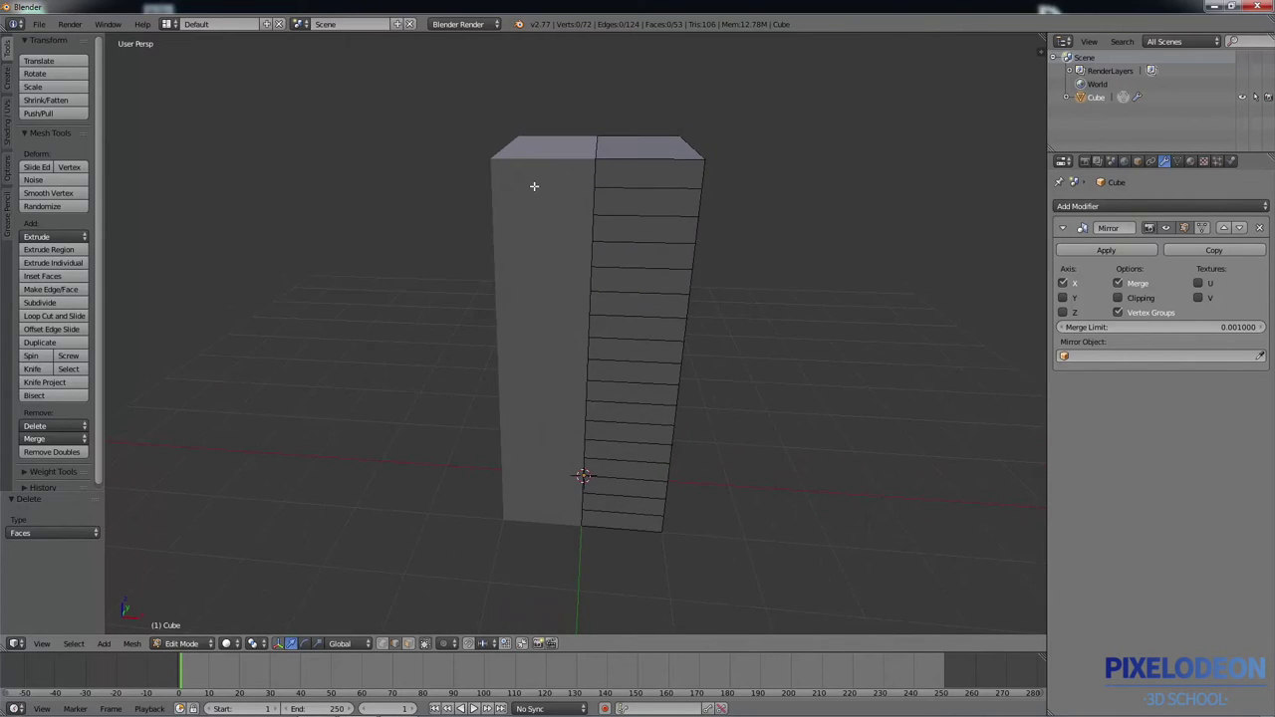
{"action": "key", "text": "Tab"}
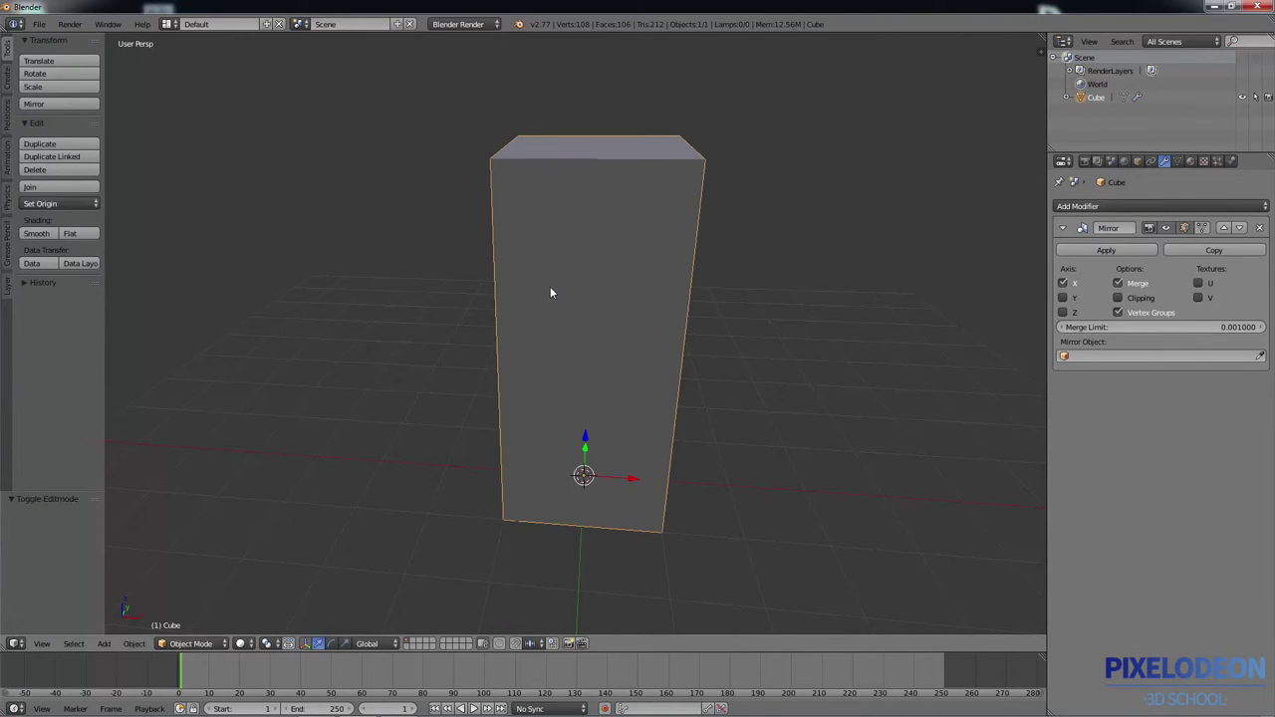
{"action": "key", "text": "Tab"}
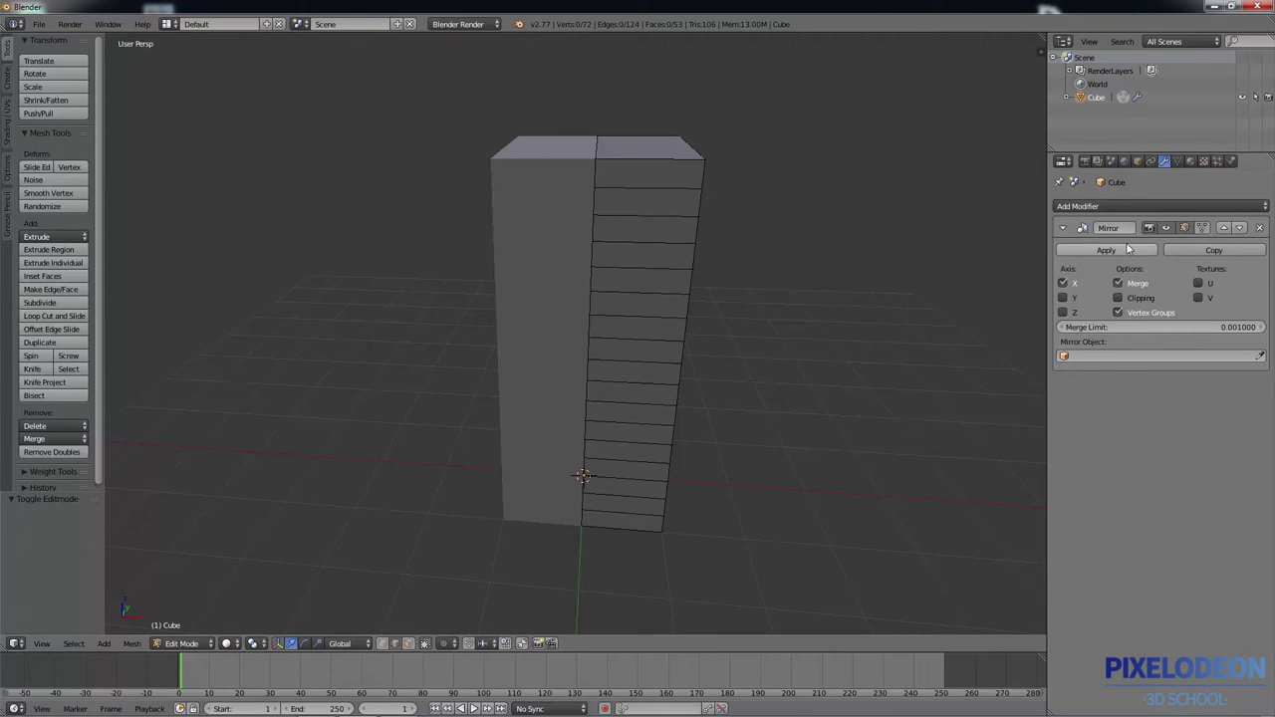
{"action": "right_click", "coordinate": [710, 172]}
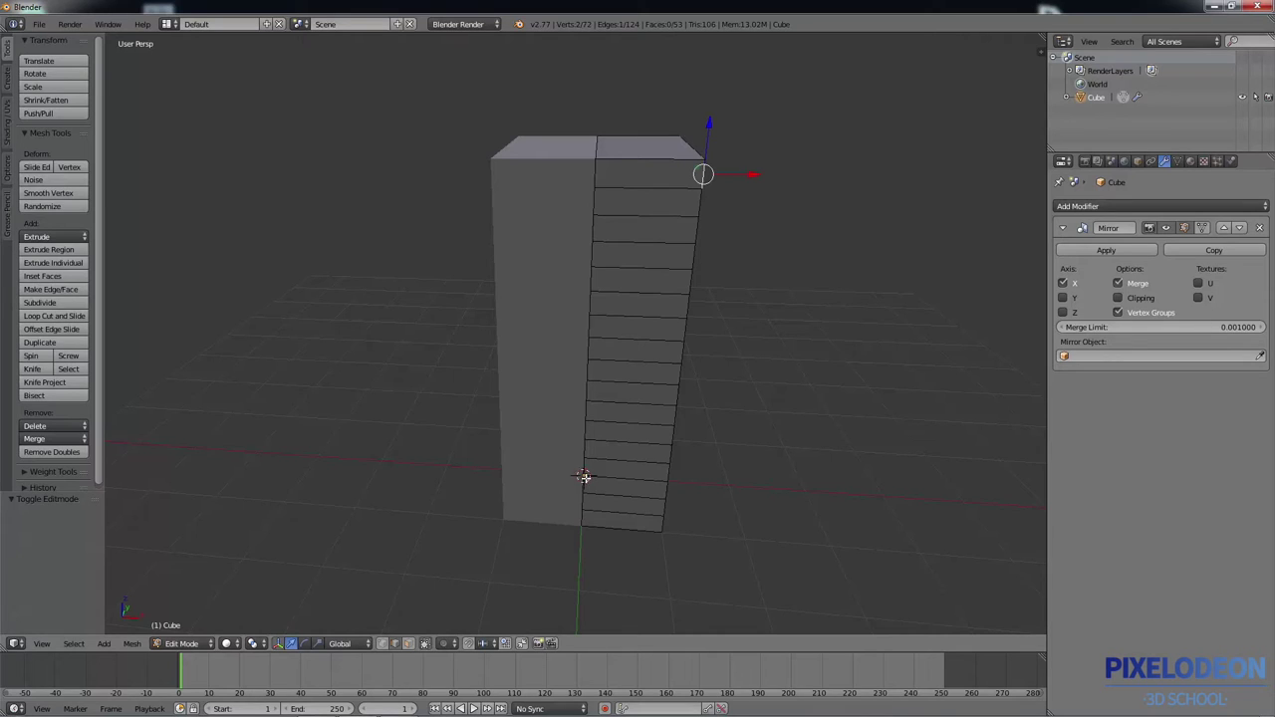
{"action": "middle_click_drag", "start_coordinate": [582, 475], "coordinate": [587, 452], "text": "shift"}
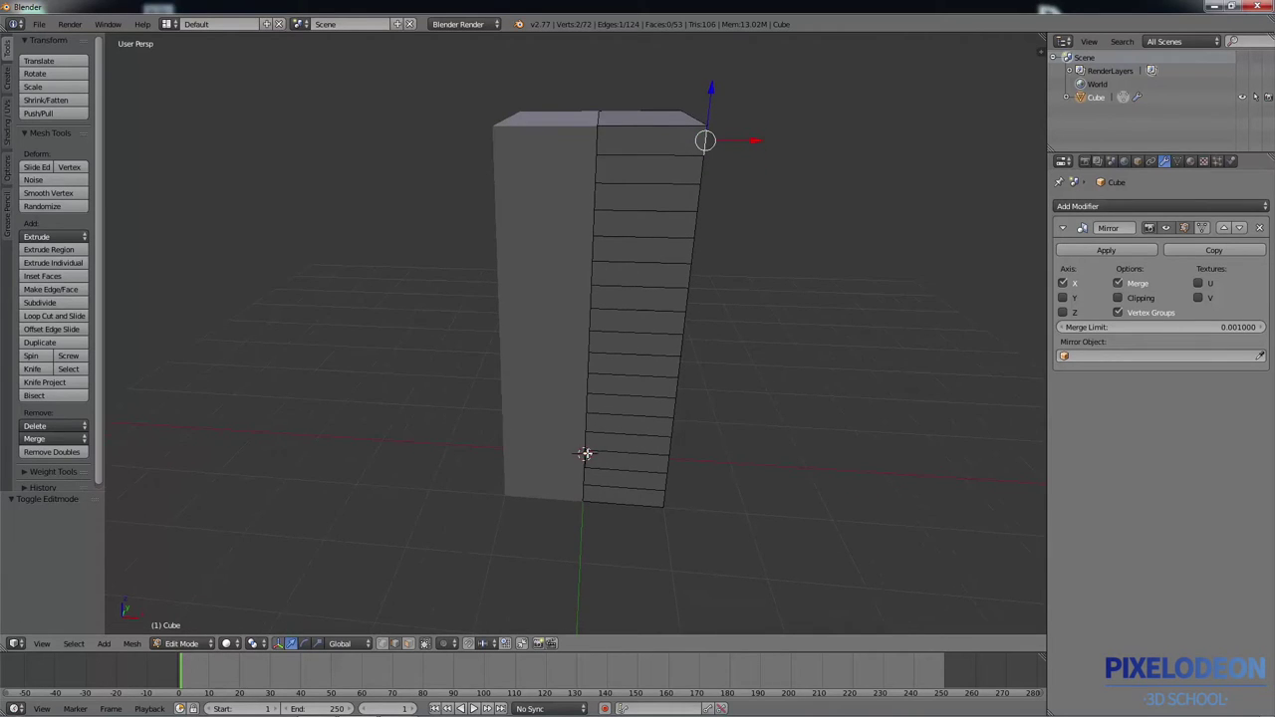
{"action": "middle_click_drag", "start_coordinate": [586, 455], "coordinate": [587, 468]}
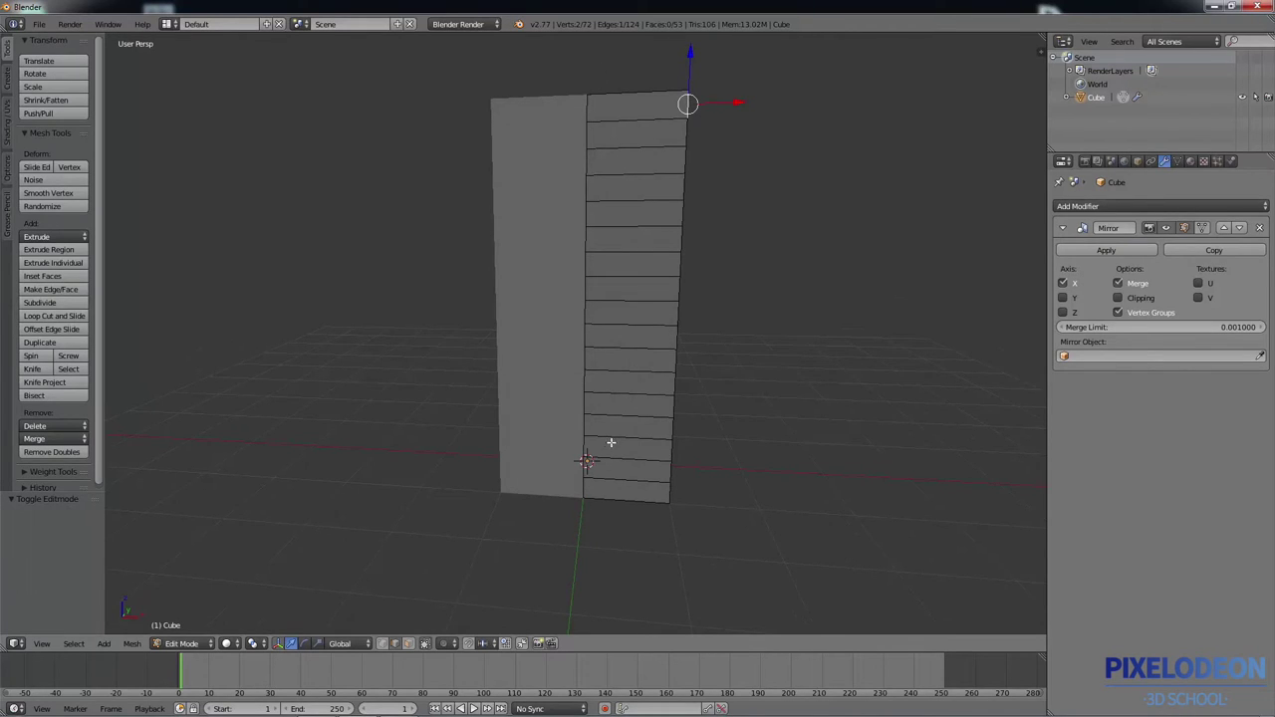
{"action": "right_click", "coordinate": [674, 363]}
{"action": "key", "text": "g"}
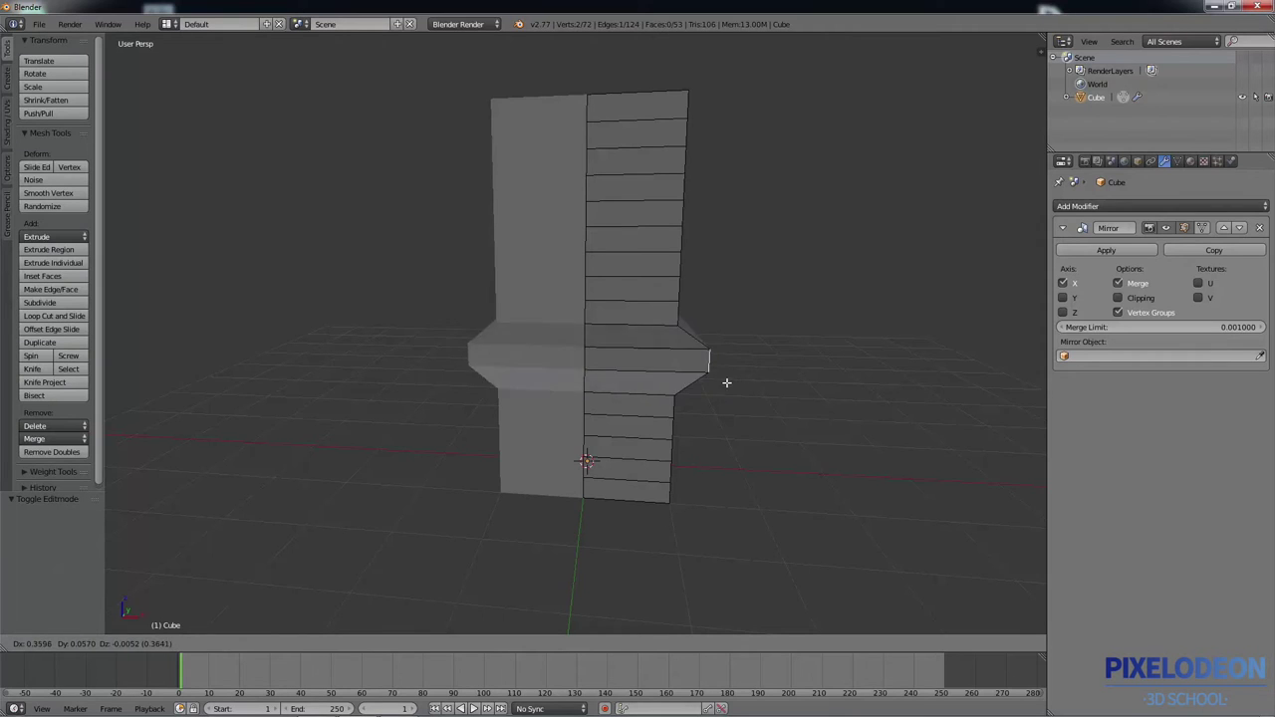
{"action": "key", "text": "Escape"}
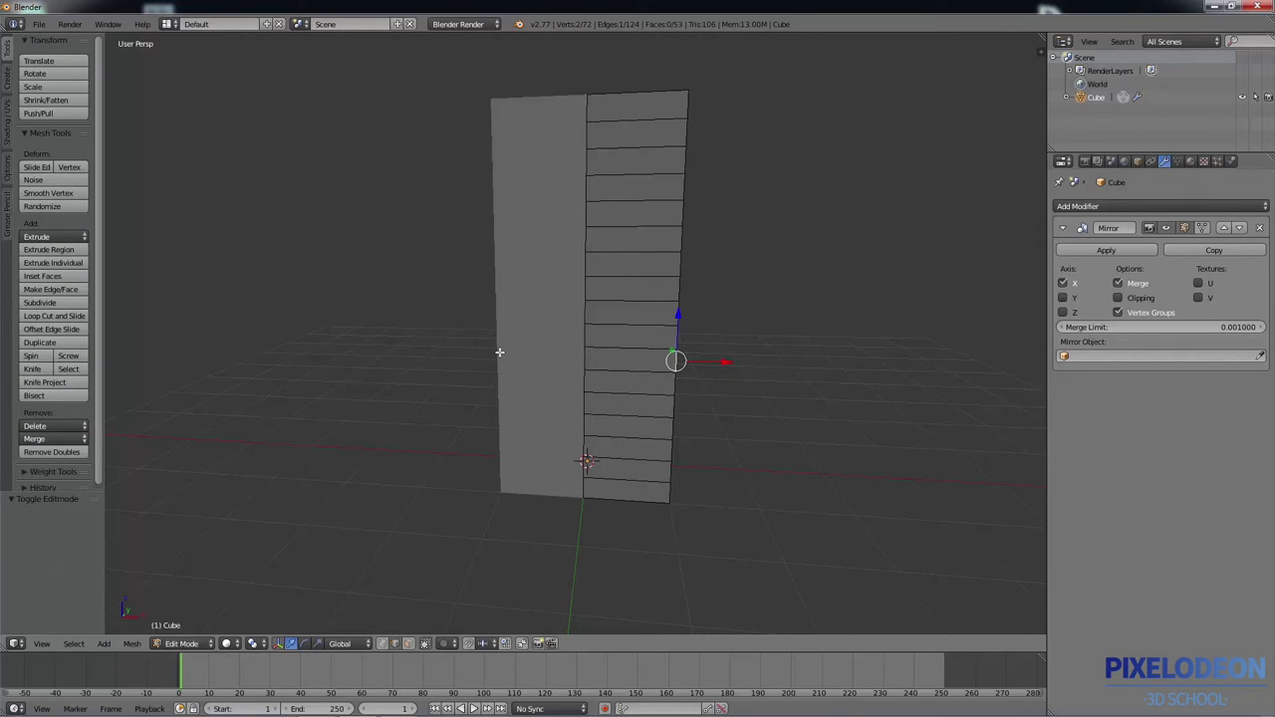
{"action": "left_click", "coordinate": [1063, 312]}
{"action": "left_click", "coordinate": [1062, 284]}
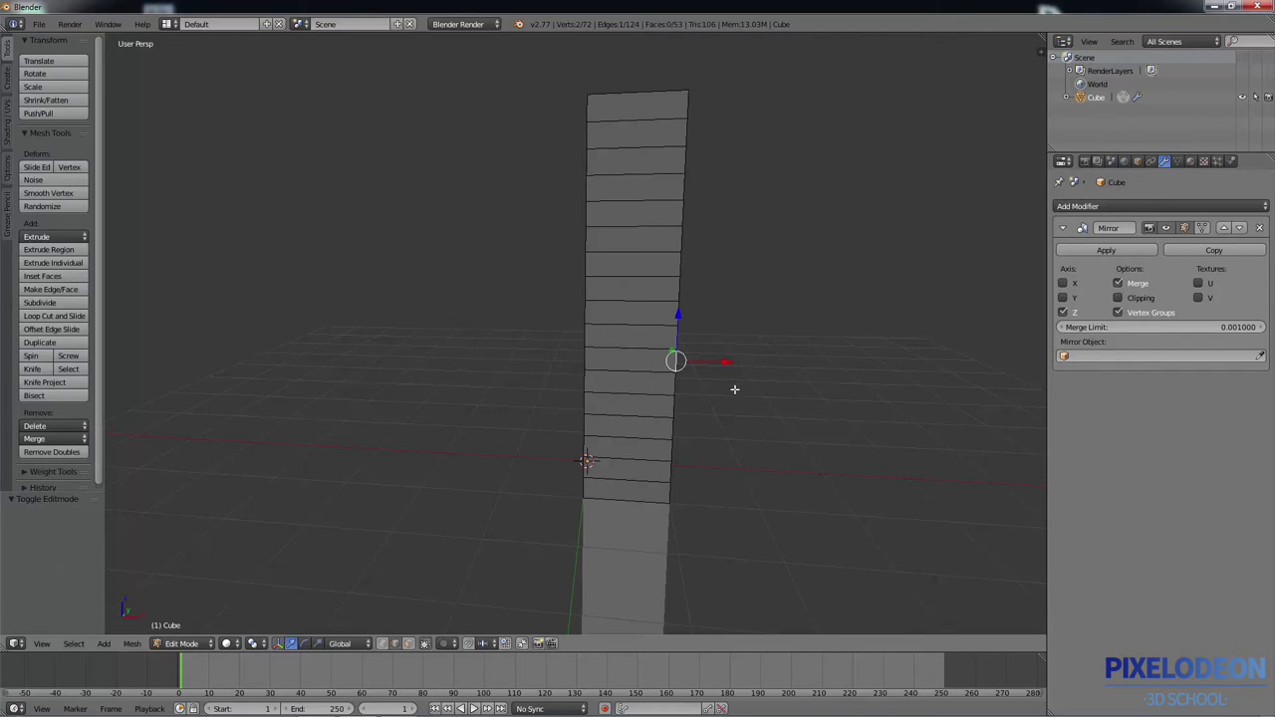
{"action": "middle_click_drag", "start_coordinate": [740, 384], "coordinate": [620, 357]}
{"action": "key", "text": "g"}
{"action": "key", "text": "Escape"}
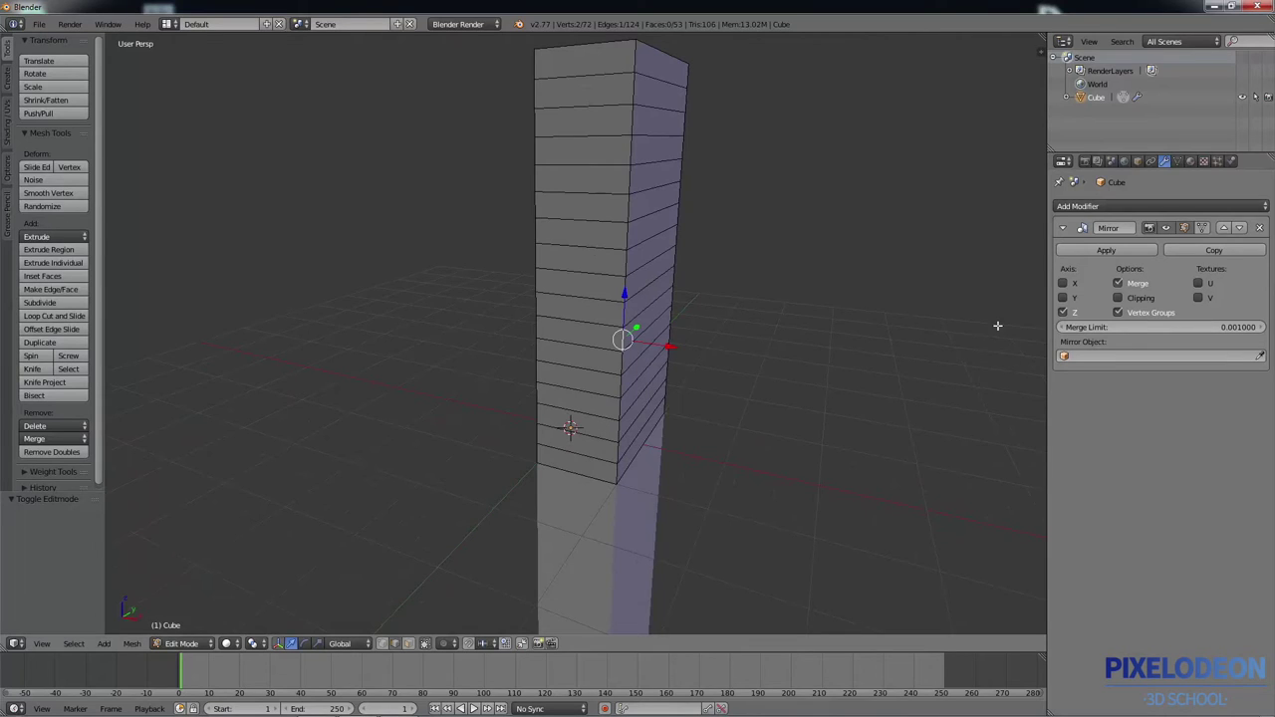
{"action": "left_click", "coordinate": [1063, 313]}
{"action": "left_click", "coordinate": [1062, 284]}
{"action": "middle_click_drag", "start_coordinate": [697, 339], "coordinate": [705, 450]}
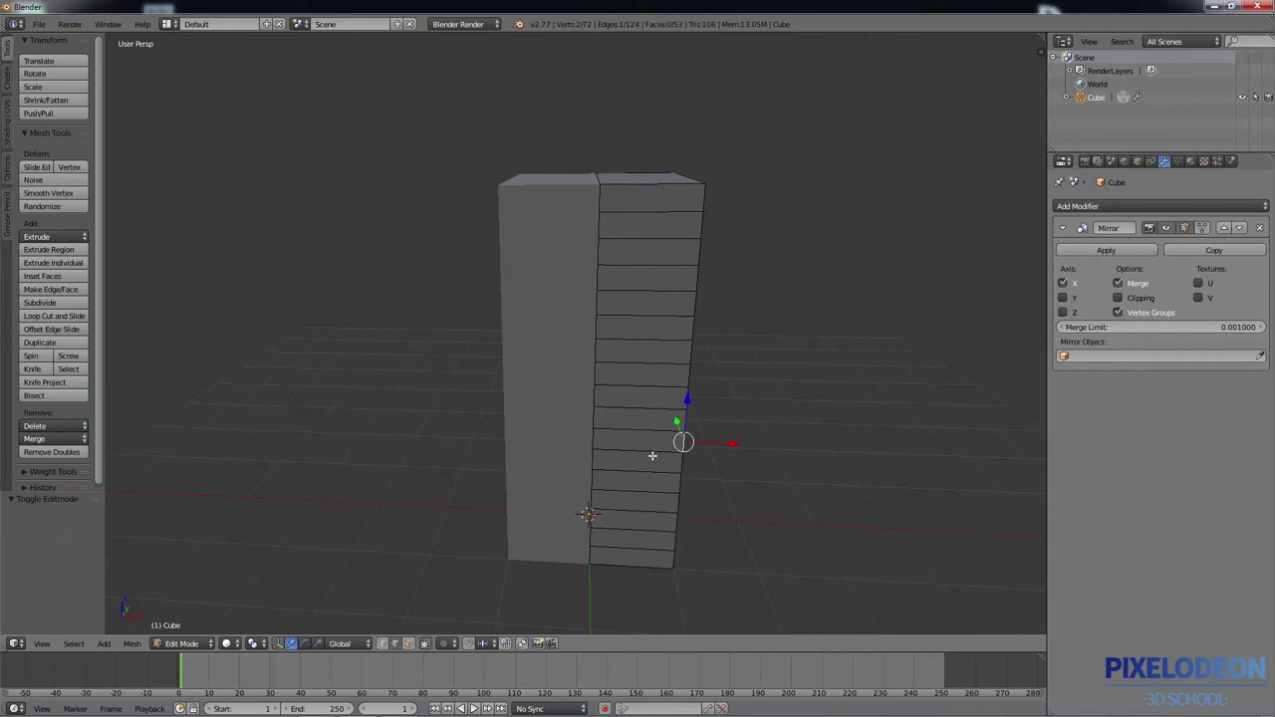
{"action": "middle_click_drag", "start_coordinate": [653, 458], "coordinate": [621, 427]}
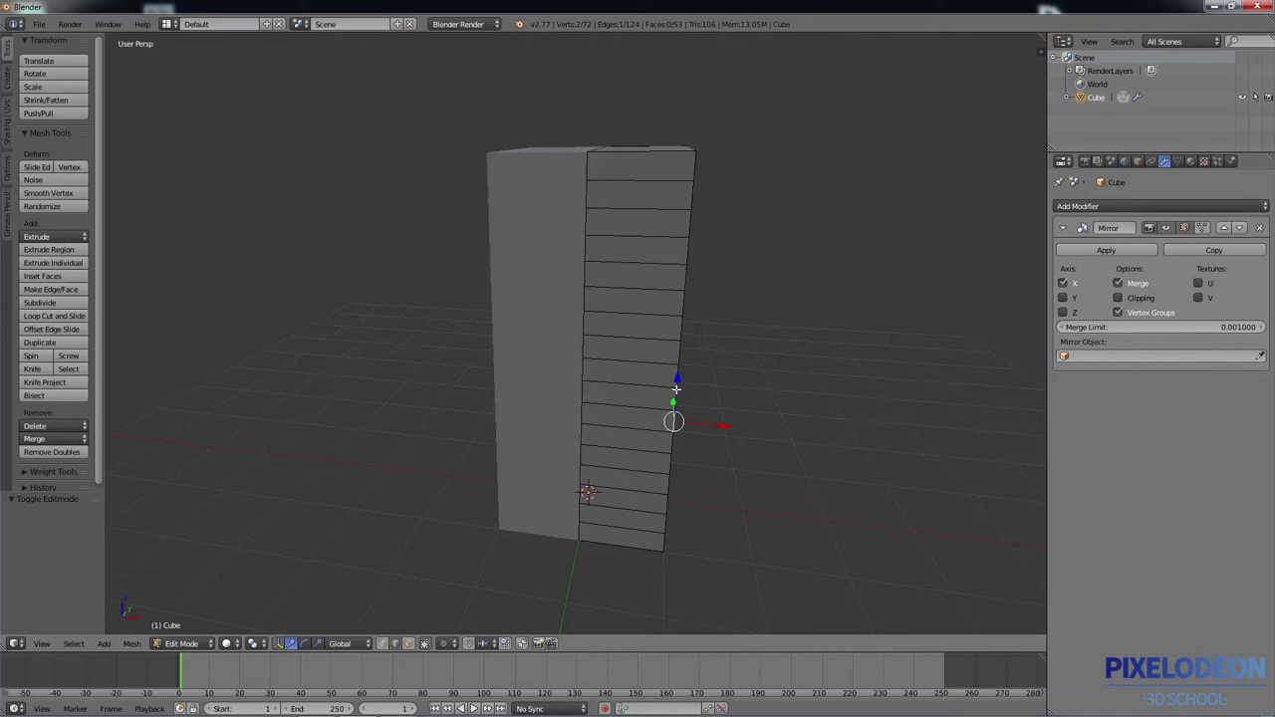
{"action": "middle_click_drag", "start_coordinate": [631, 355], "coordinate": [621, 349]}
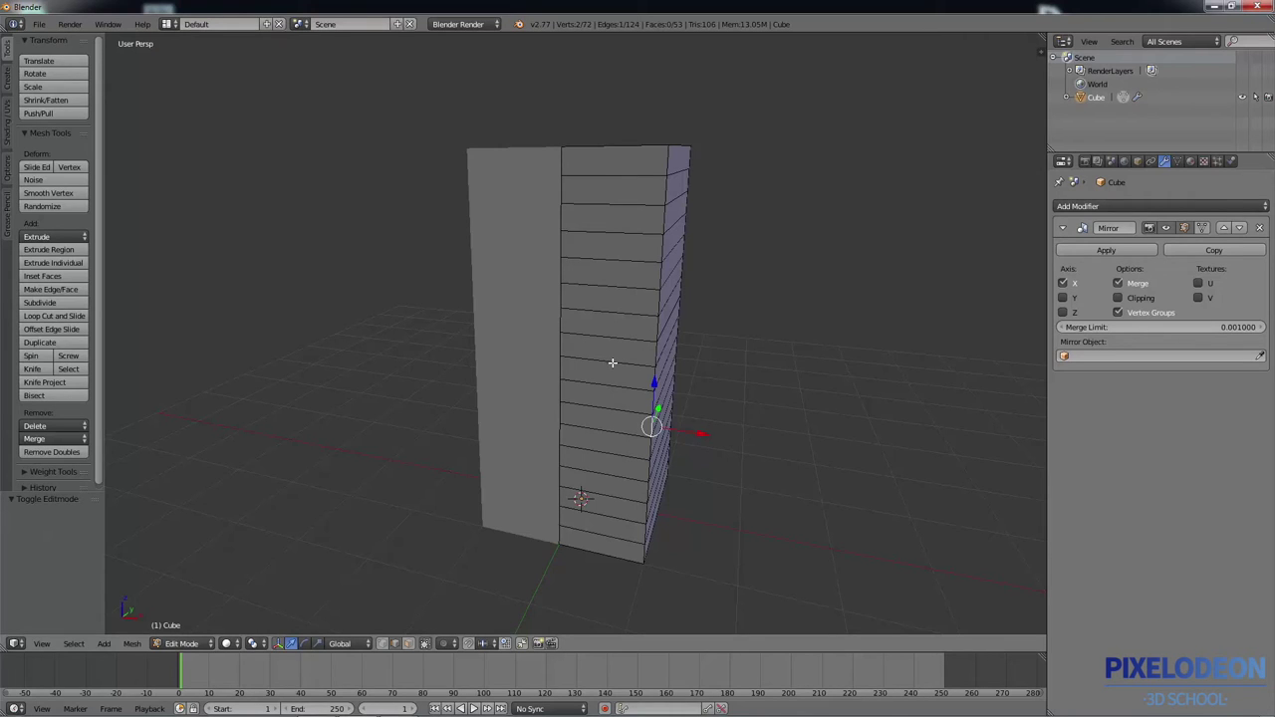
{"action": "key", "text": "r"}
{"action": "left_click", "coordinate": [605, 358]}
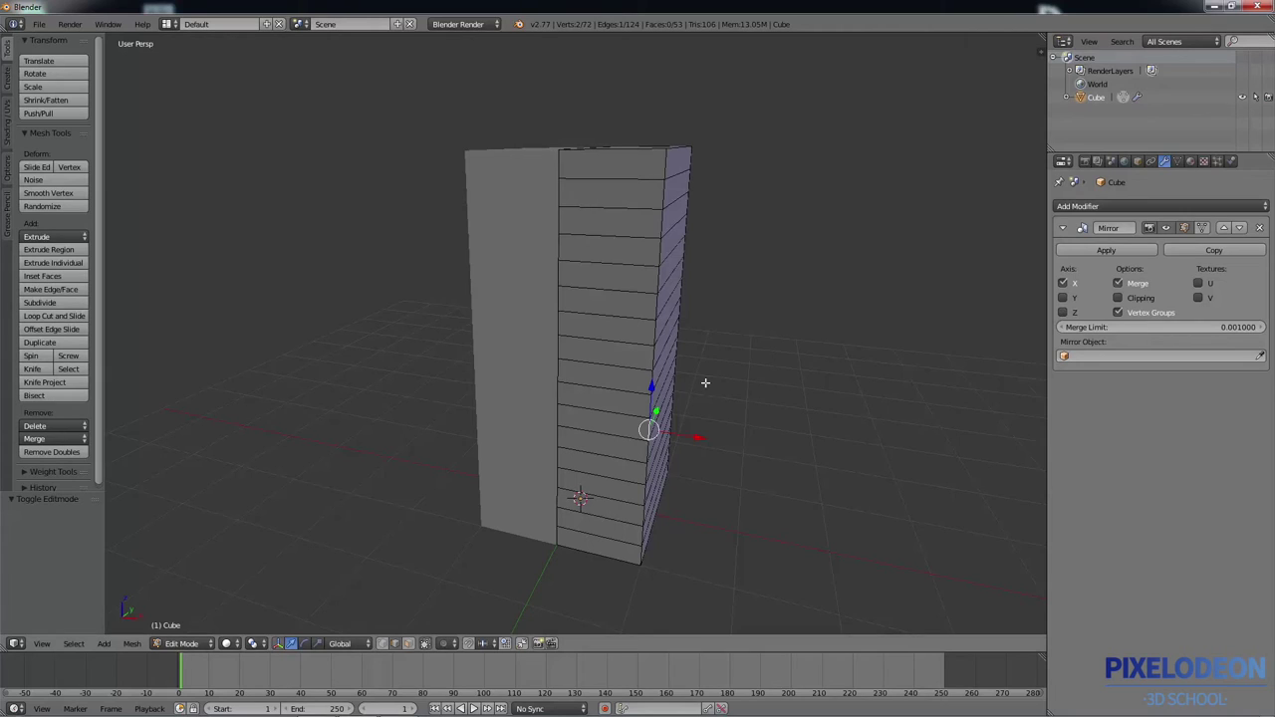
{"action": "left_click", "coordinate": [1119, 284]}
{"action": "left_click", "coordinate": [1119, 283]}
{"action": "mouse_move", "coordinate": [558, 170]}
{"action": "middle_mouse_down"}
{"action": "mouse_move", "coordinate": [568, 188]}
{"action": "mouse_move", "coordinate": [589, 162]}
{"action": "middle_mouse_up"}
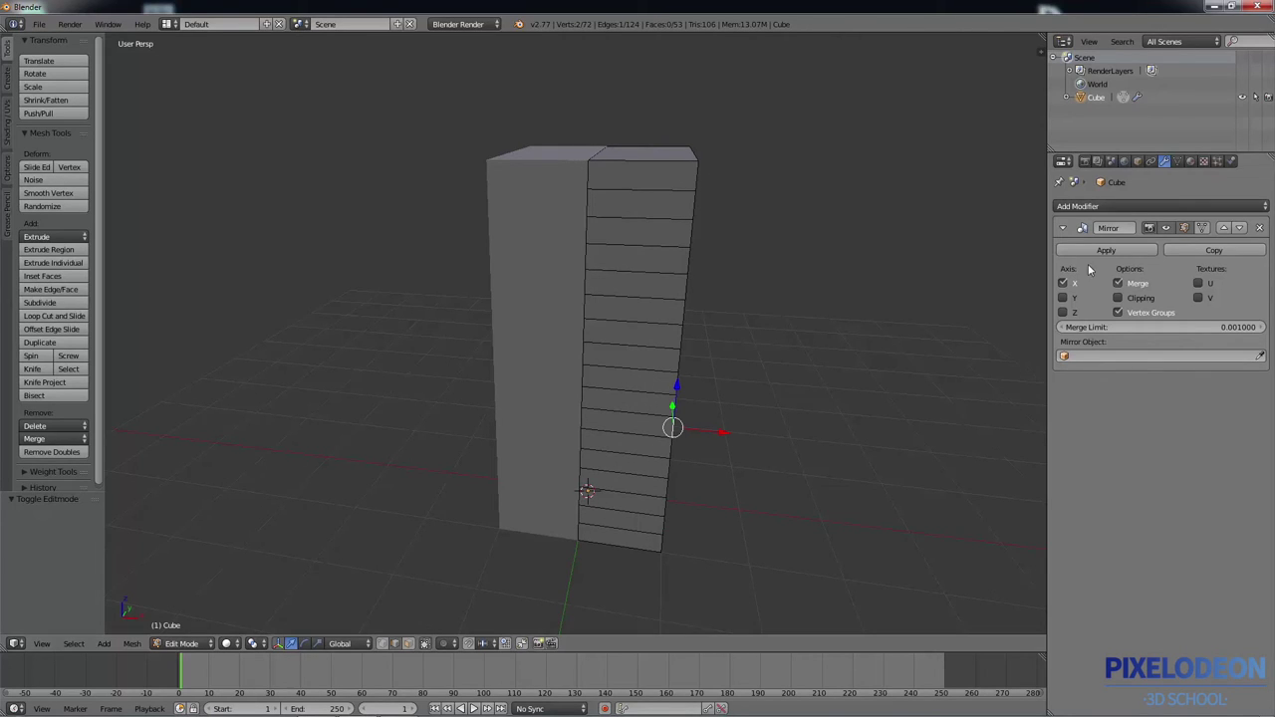
{"action": "left_click", "coordinate": [1117, 298]}
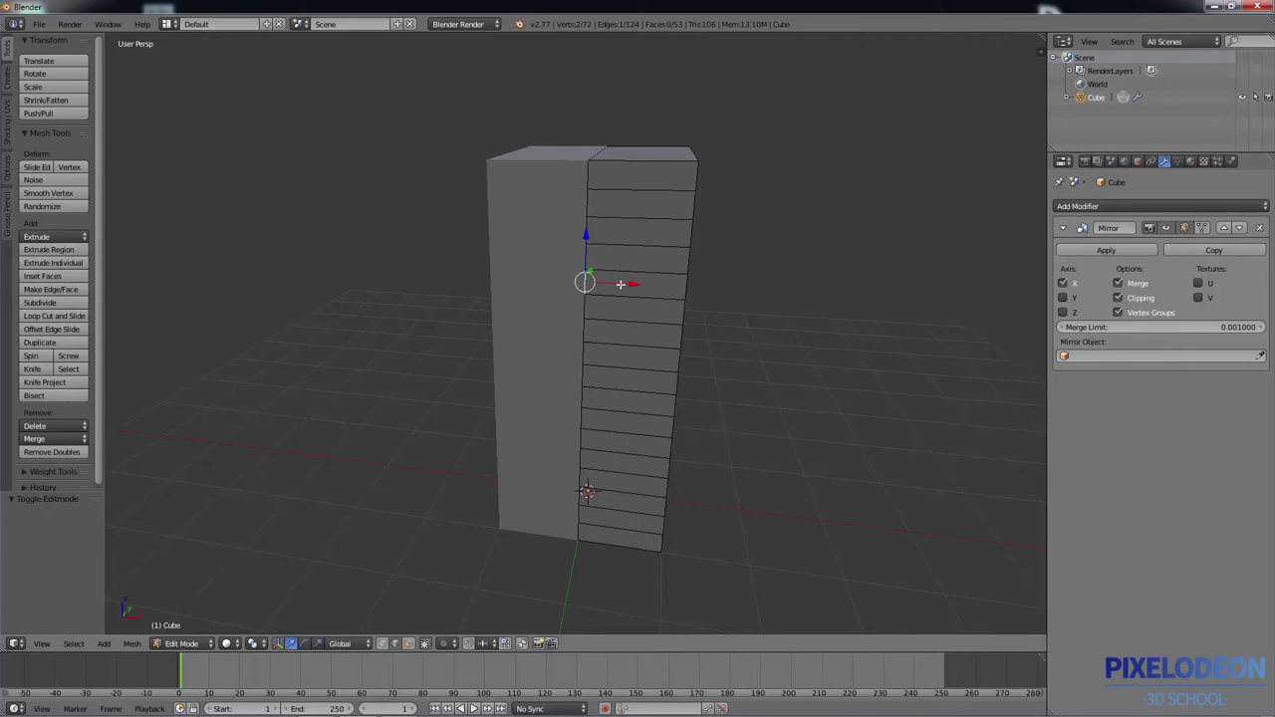
Step: Test that the centre edge stays pinned at the mirror plane when moved along X
{"action": "key", "text": "g"}
{"action": "key", "text": "x"}
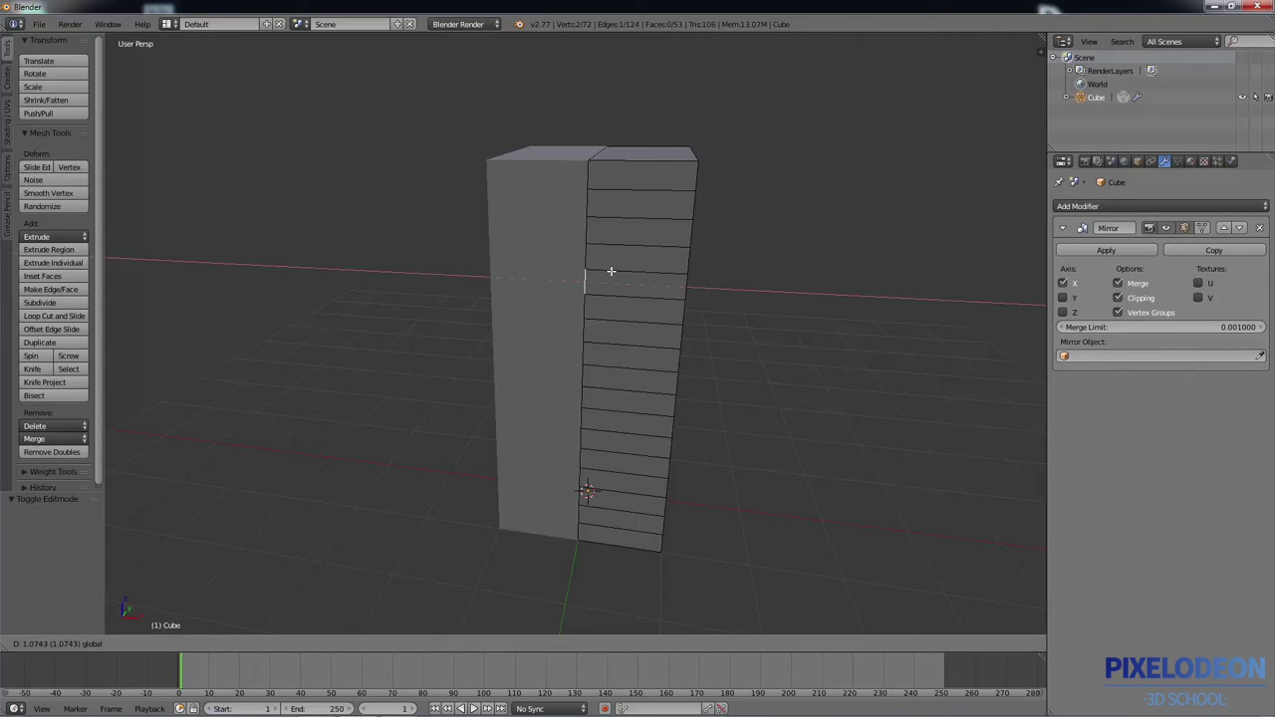
{"action": "left_click", "coordinate": [657, 277]}
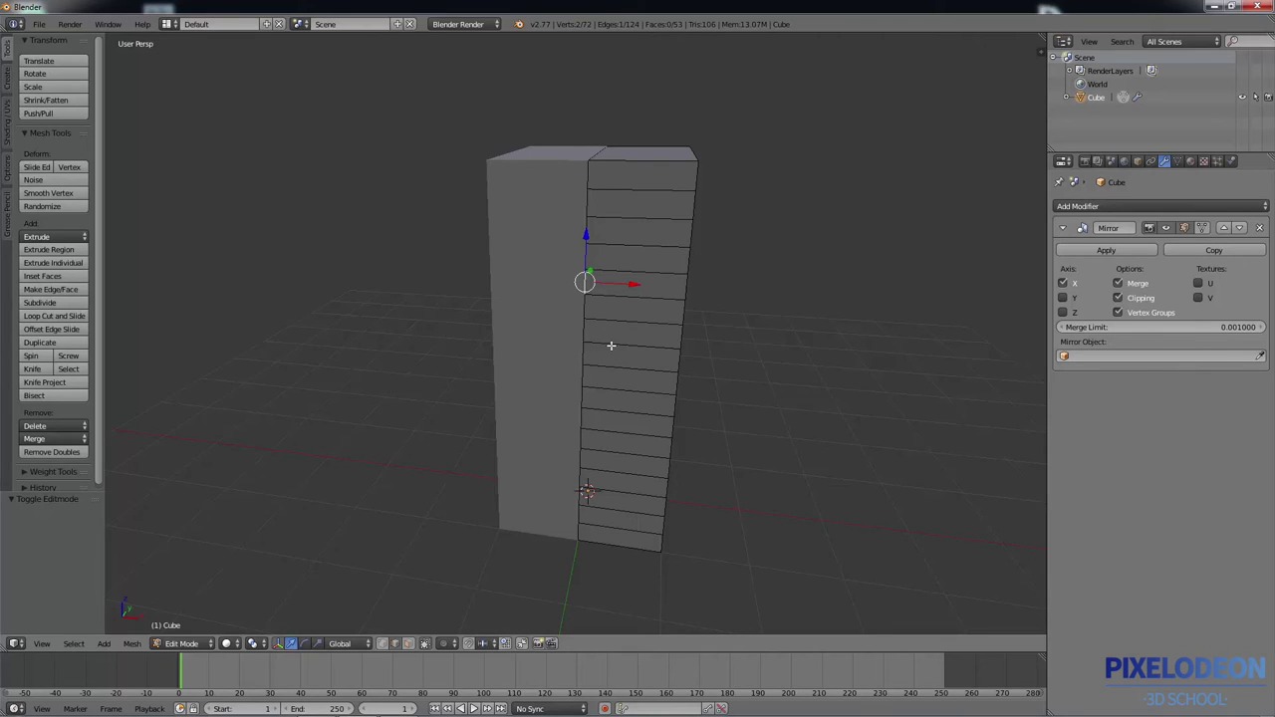
{"action": "left_click_drag", "start_coordinate": [610, 283], "coordinate": [825, 276]}
{"action": "key", "text": "Escape"}
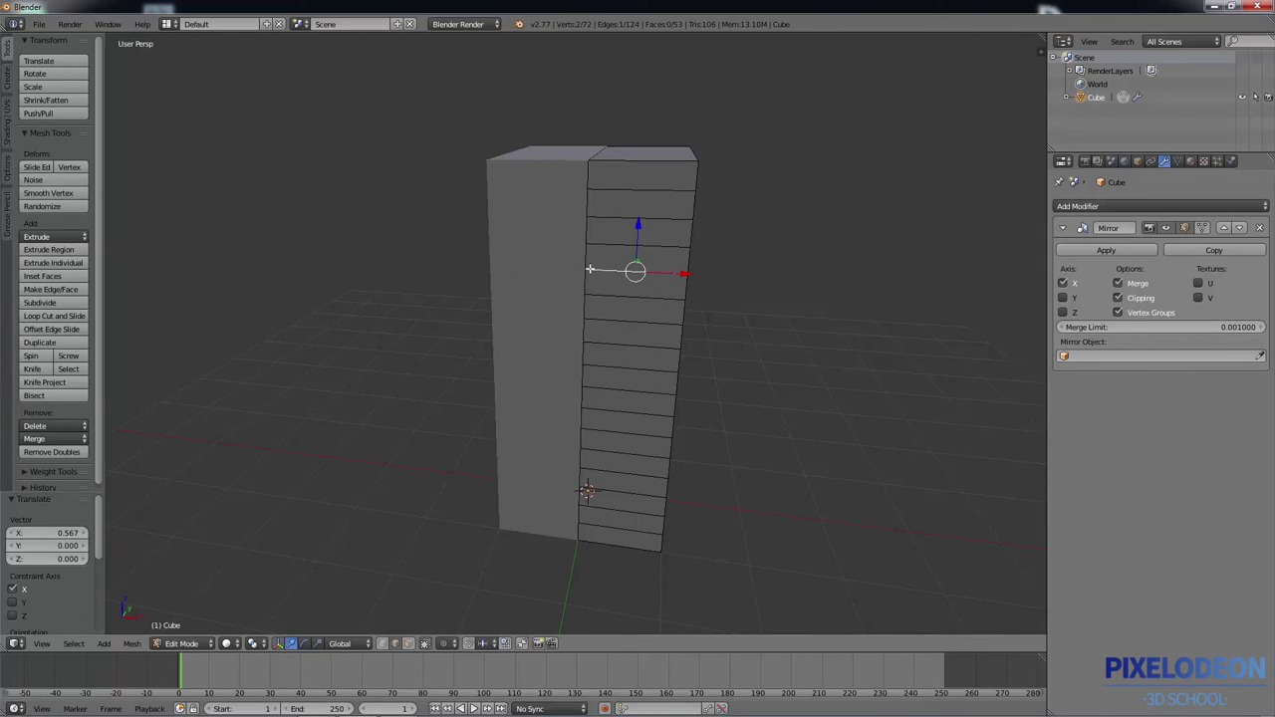
Step: Turn off Clipping and shift the middle edge loop to X -0.306
{"action": "left_click", "coordinate": [1116, 298]}
{"action": "left_click_drag", "start_coordinate": [676, 276], "coordinate": [713, 285]}
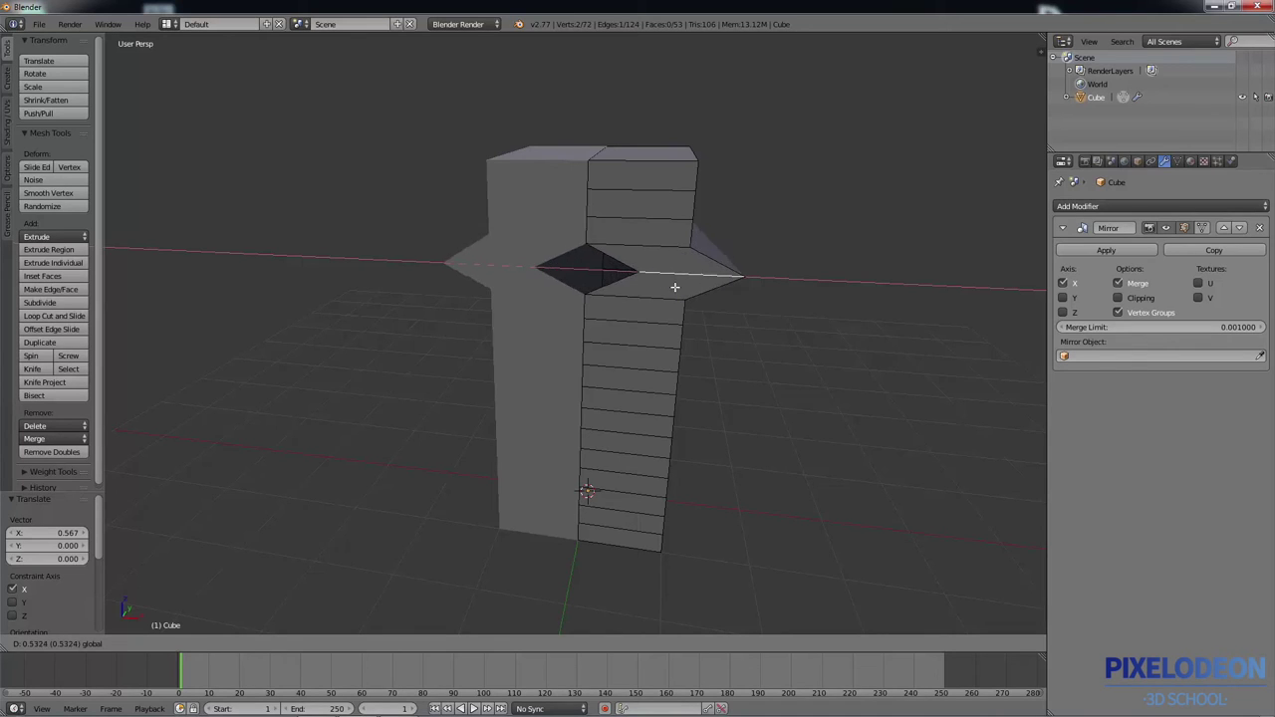
{"action": "left_click_drag", "start_coordinate": [714, 286], "coordinate": [581, 274]}
Step: Select the centre seam edge in wireframe and turn mirror Clipping back on
{"action": "key", "text": "z"}
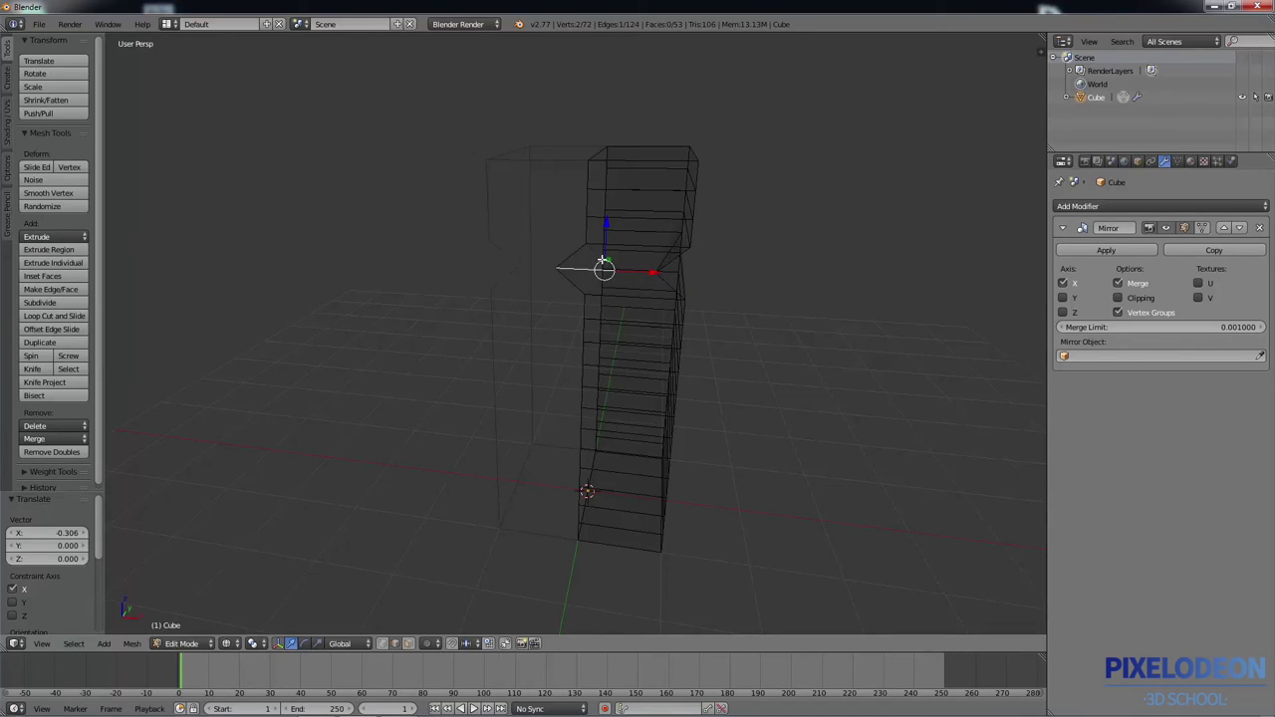
{"action": "key", "text": "a"}
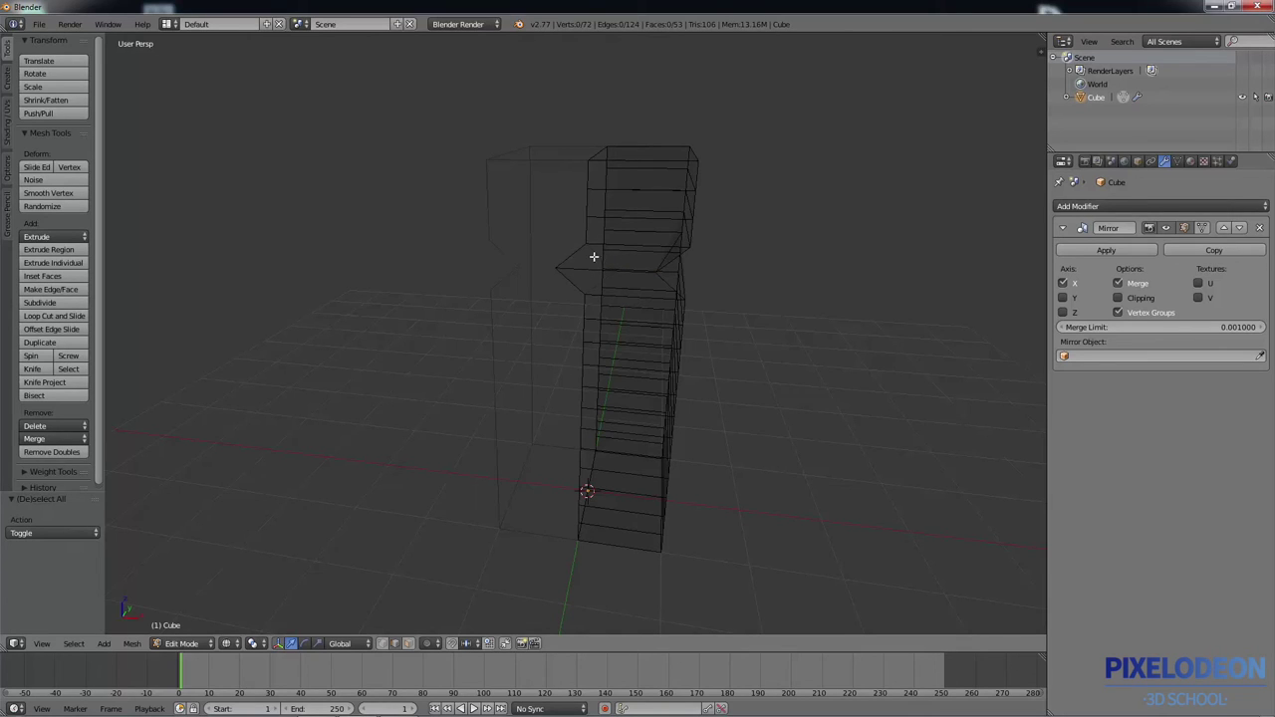
{"action": "right_click", "coordinate": [601, 279]}
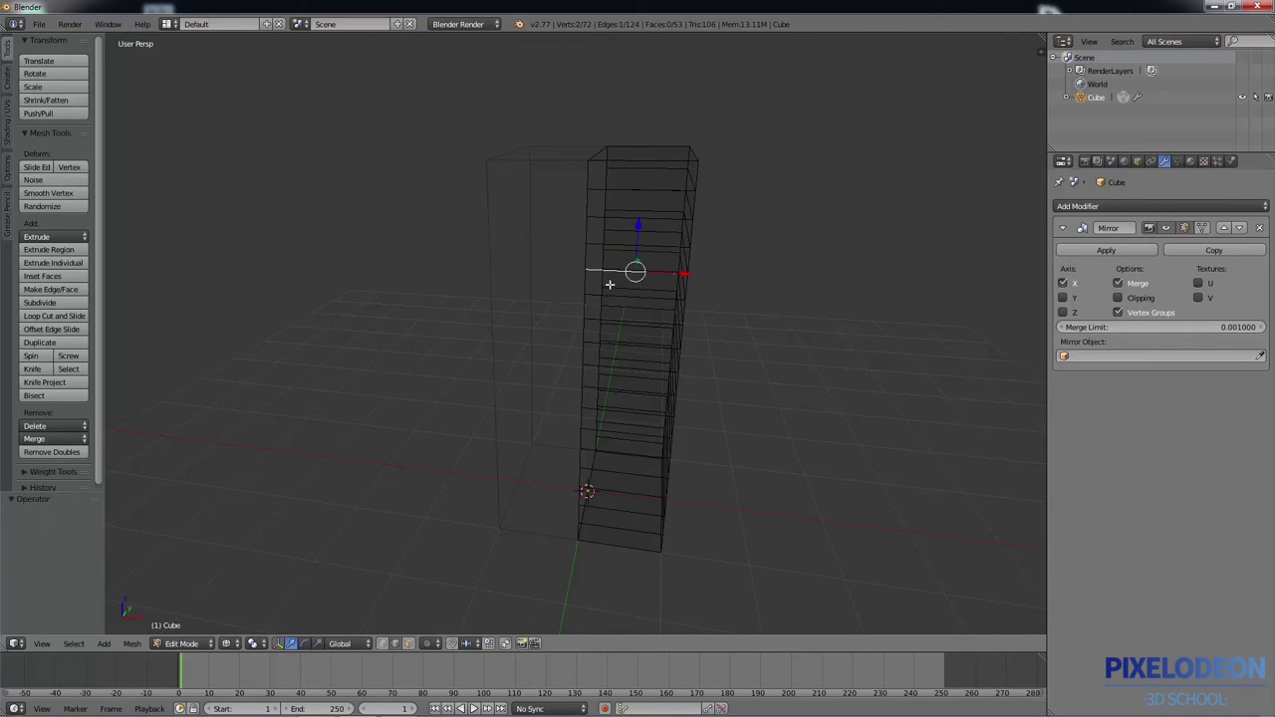
{"action": "left_click", "coordinate": [1119, 299]}
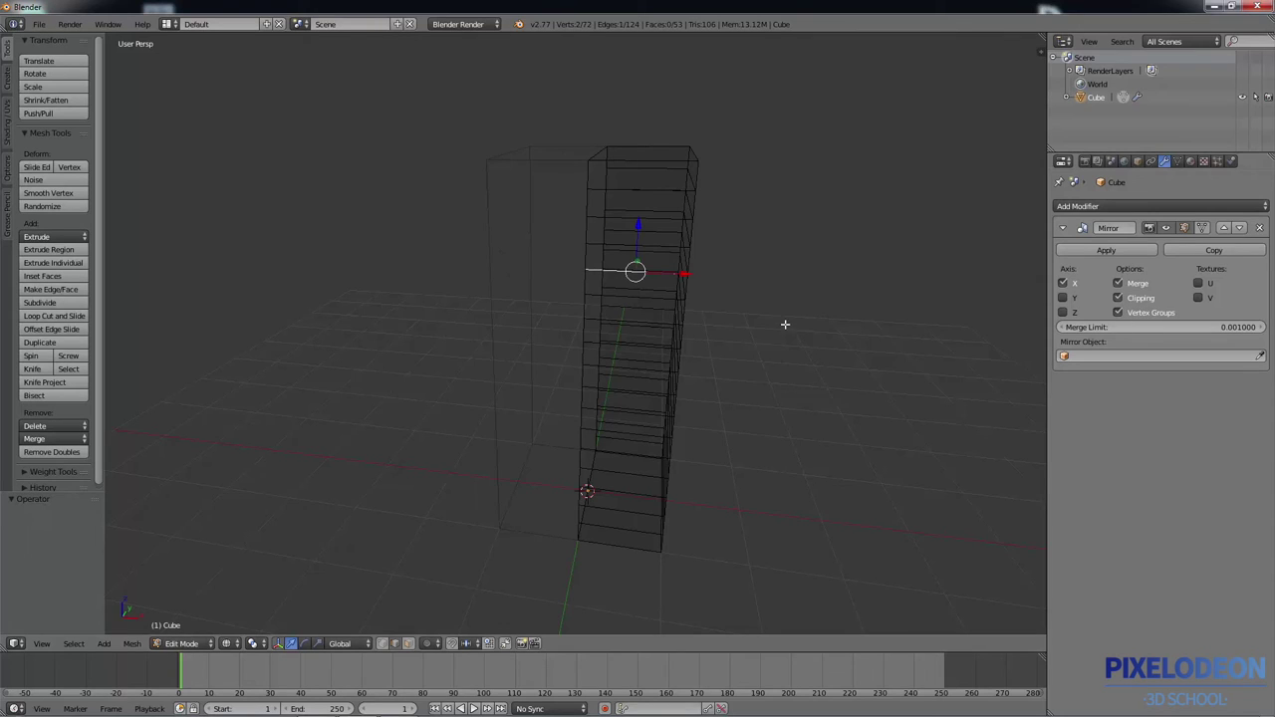
{"action": "key", "text": "z"}
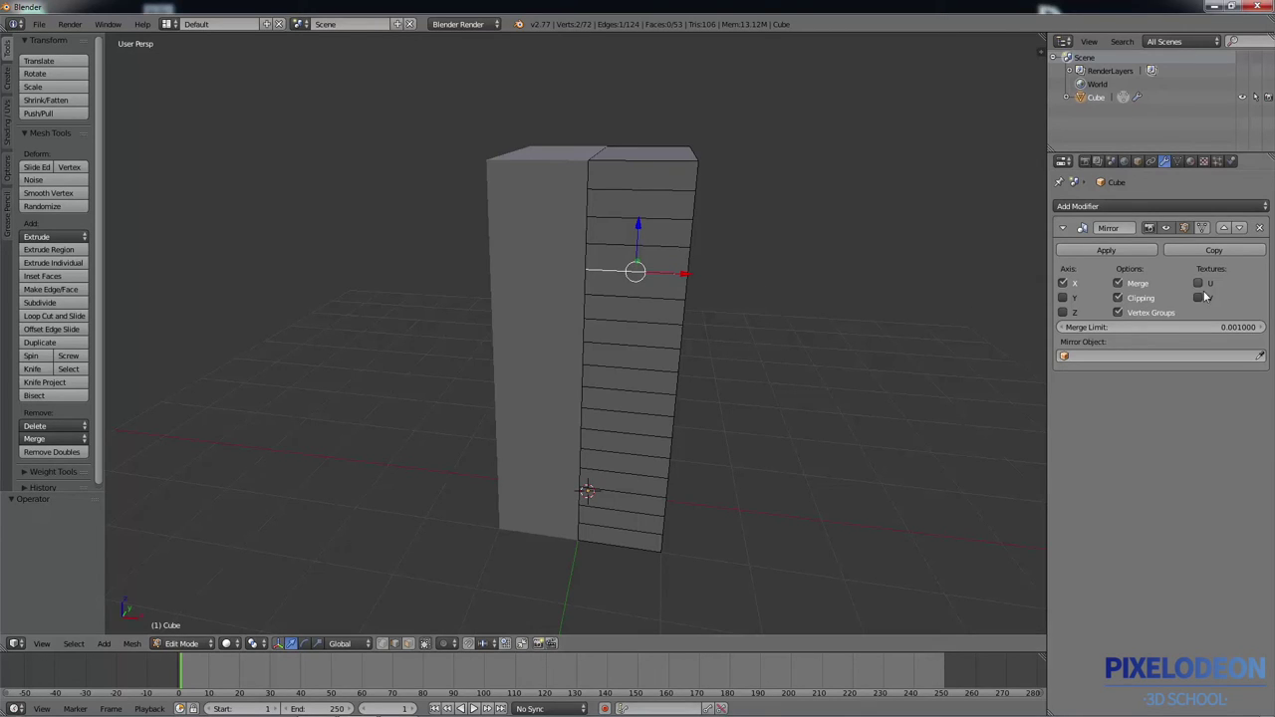
{"action": "middle_click_drag", "start_coordinate": [715, 328], "coordinate": [711, 329]}
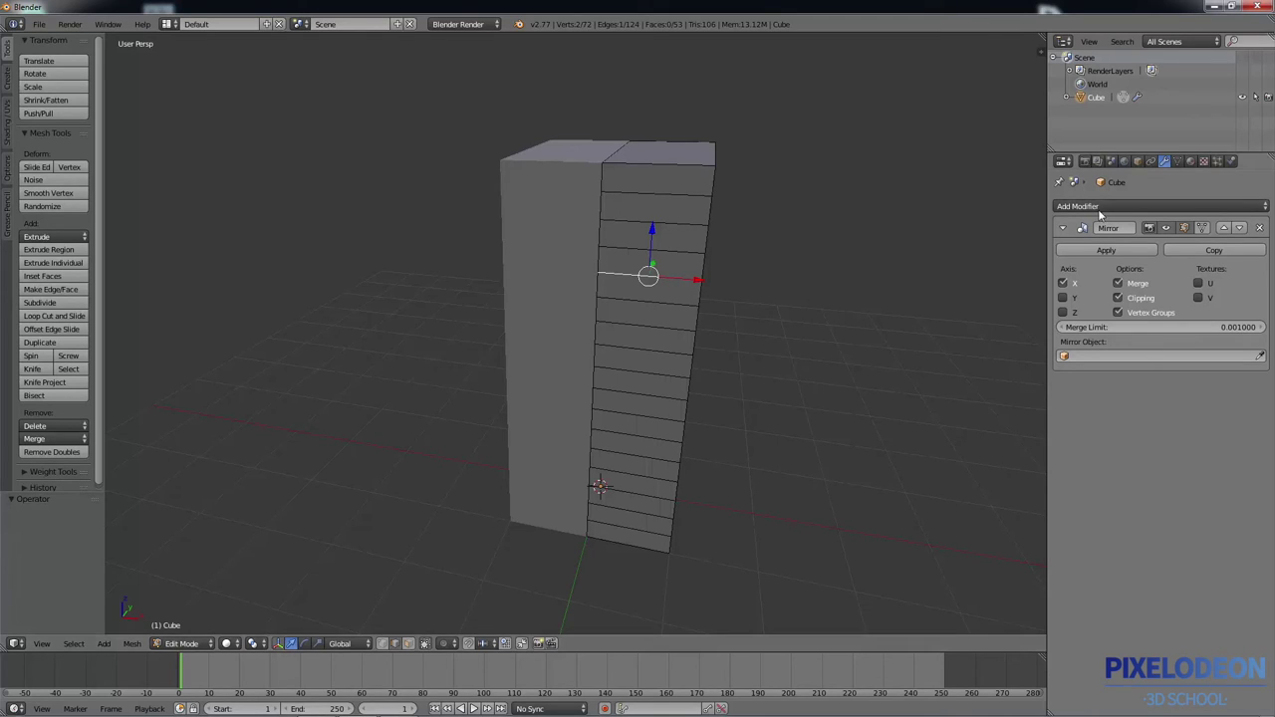
Step: Add a Subdivision Surface modifier with 2 viewport subdivisions
{"action": "left_click", "coordinate": [1112, 205]}
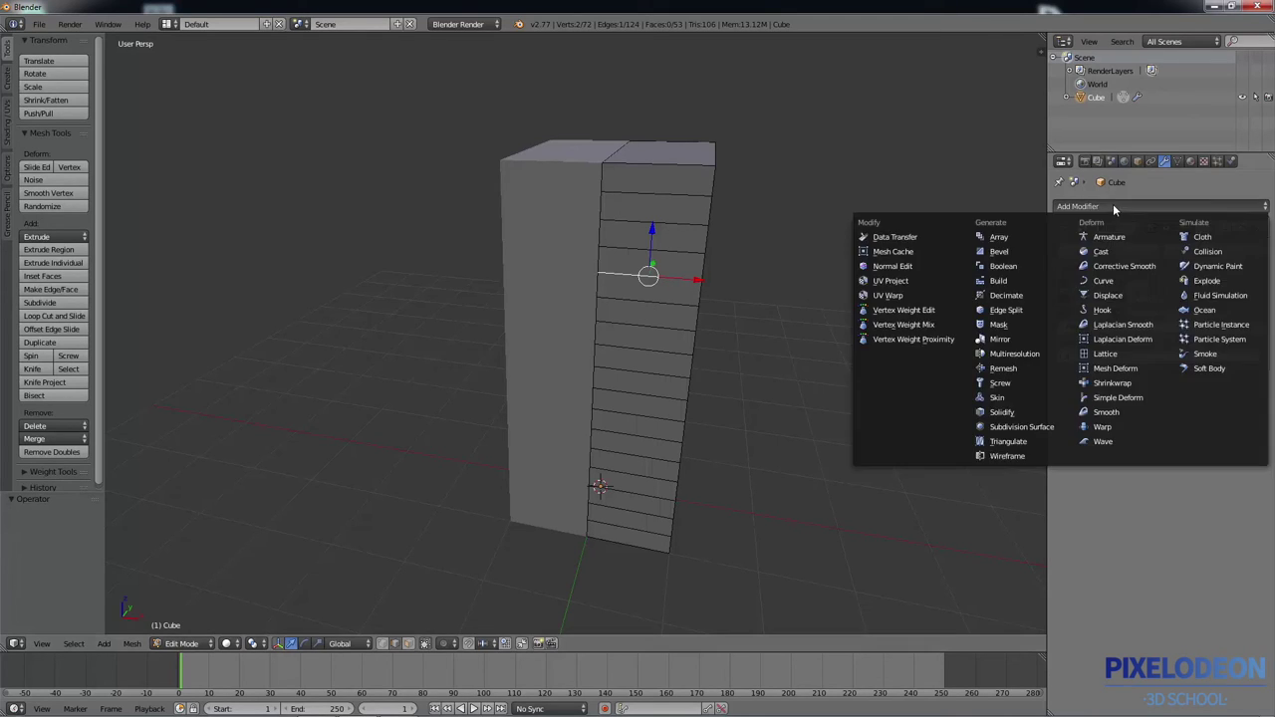
{"action": "left_click", "coordinate": [1016, 428]}
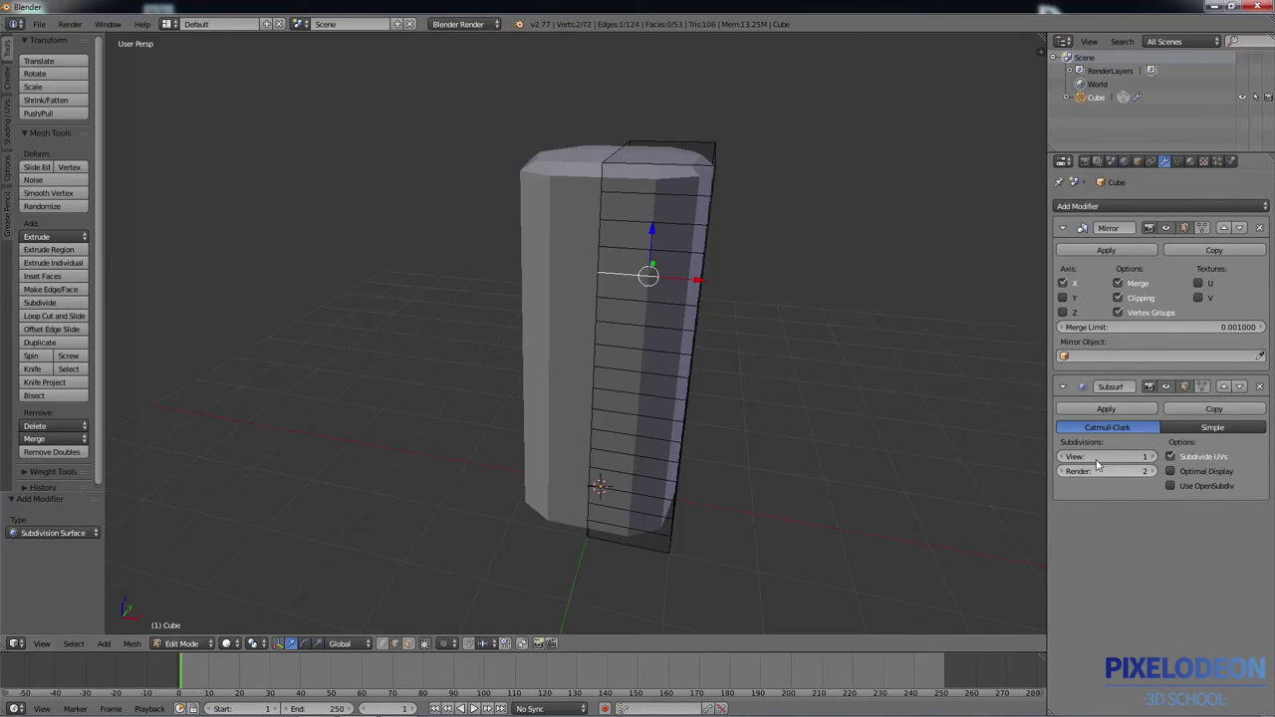
{"action": "left_click", "coordinate": [1156, 457]}
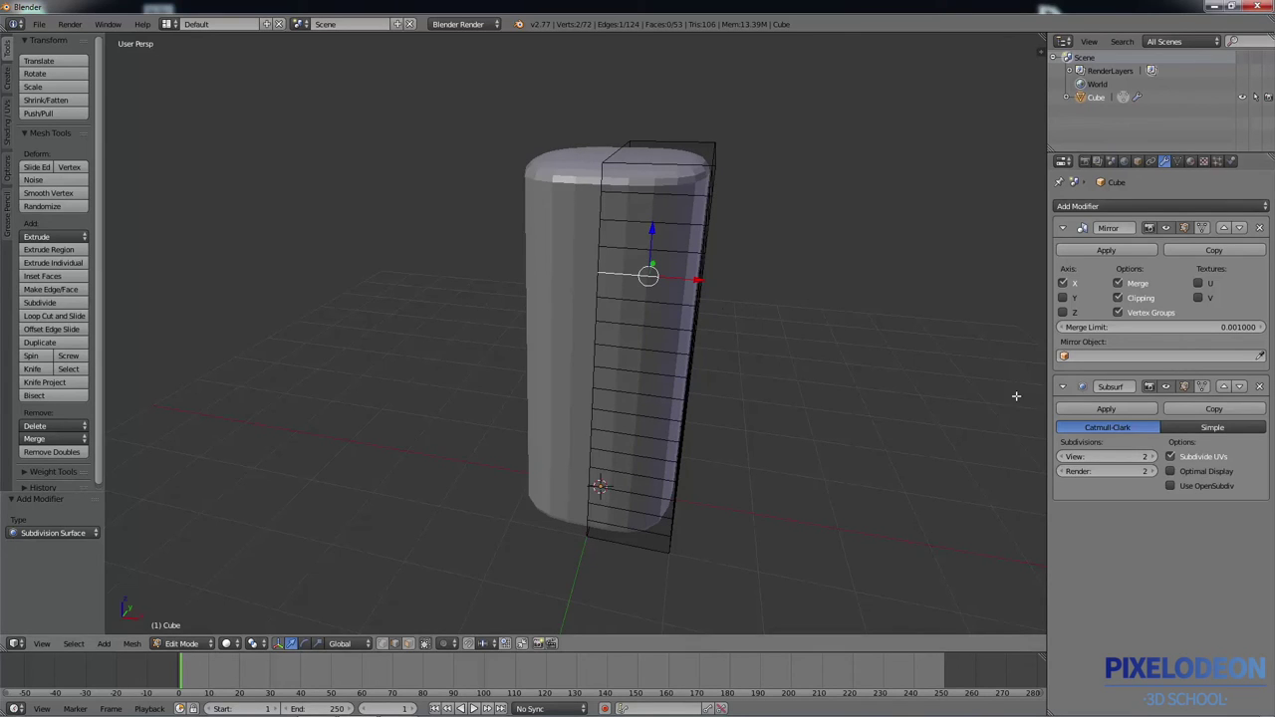
Step: Toggle the Subsurf edit-mode display and edit-cage options, leaving both enabled
{"action": "left_click", "coordinate": [1184, 386]}
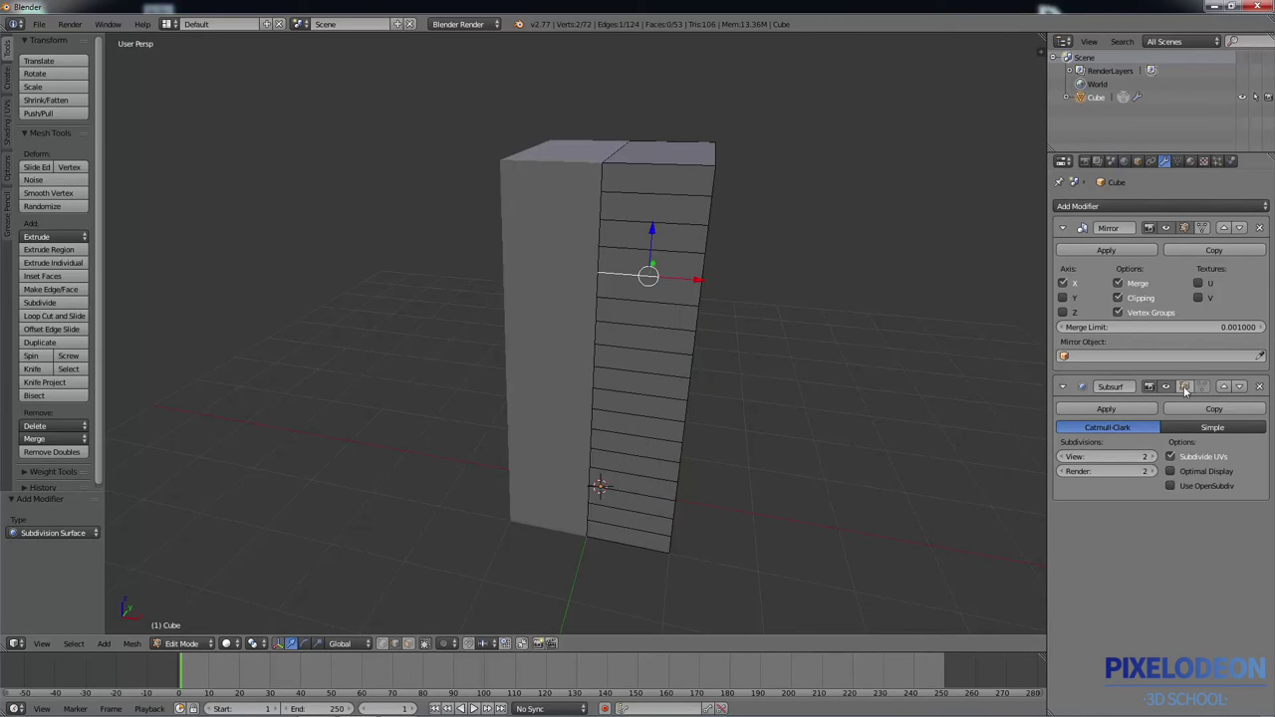
{"action": "left_click", "coordinate": [1184, 386]}
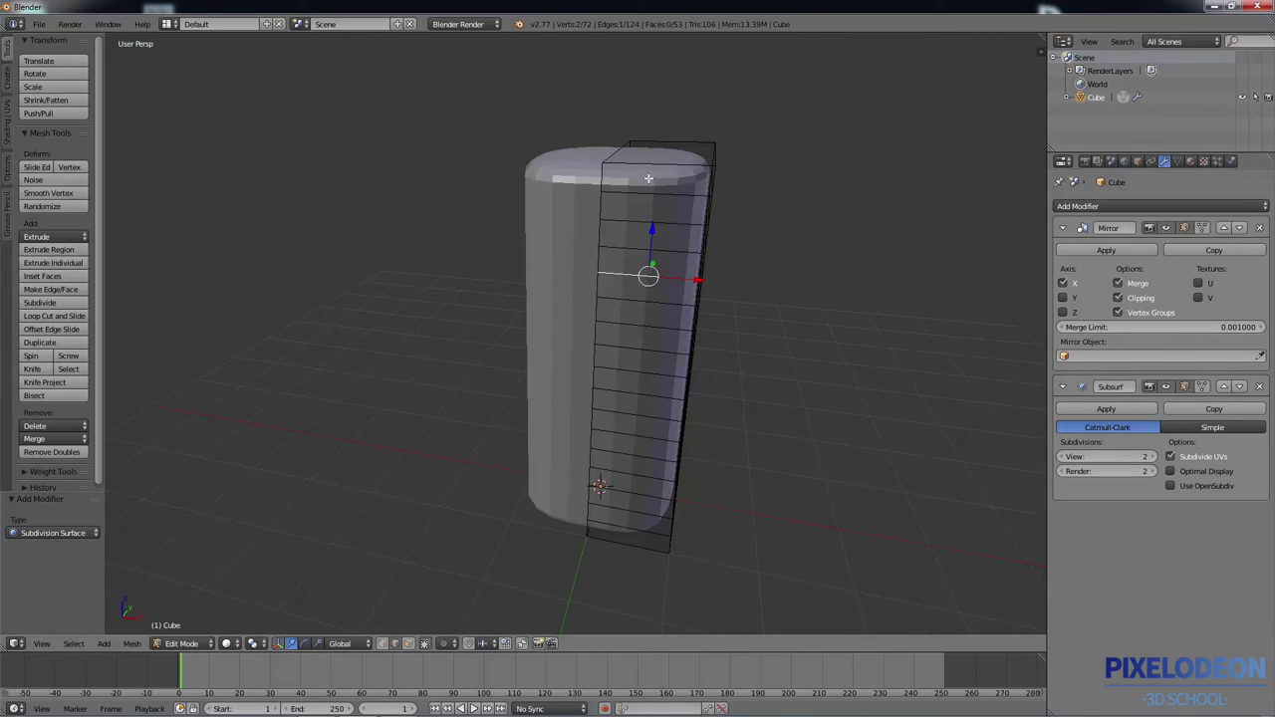
{"action": "left_click", "coordinate": [1203, 389]}
{"action": "left_click", "coordinate": [1204, 390]}
{"action": "middle_click_drag", "start_coordinate": [630, 154], "coordinate": [688, 202]}
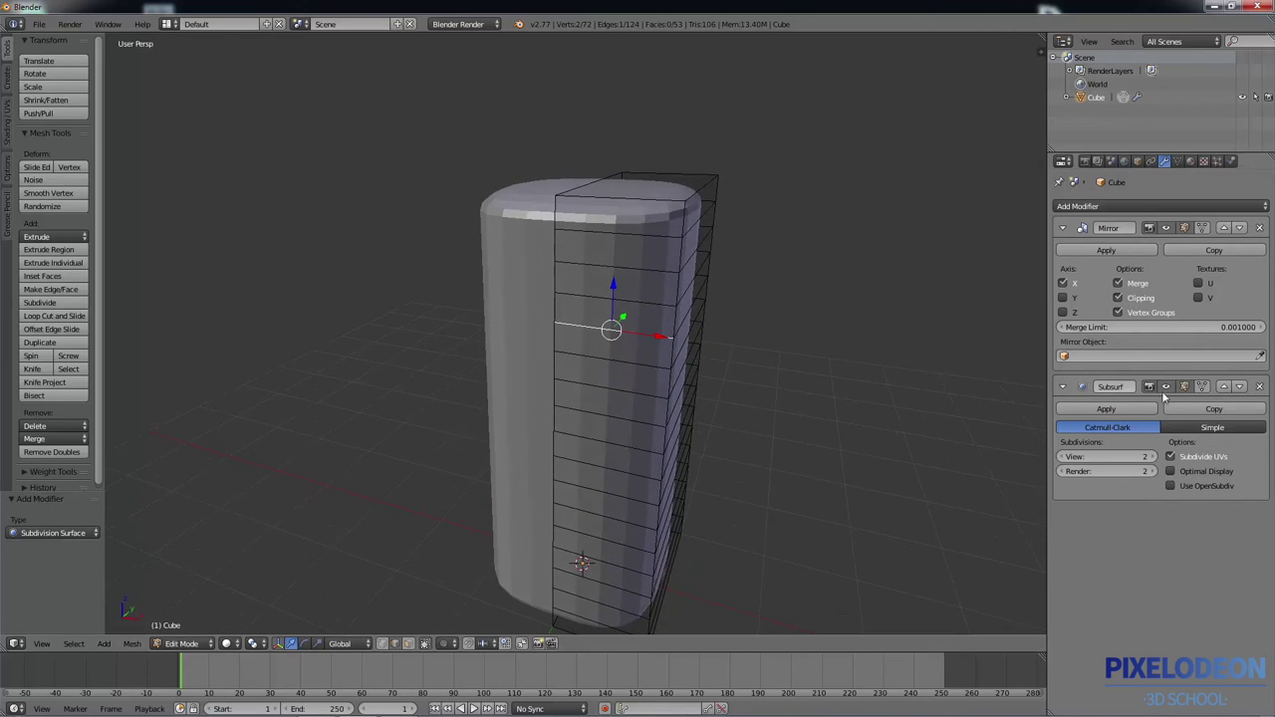
{"action": "left_click", "coordinate": [1203, 390]}
{"action": "middle_click_drag", "start_coordinate": [661, 363], "coordinate": [662, 294]}
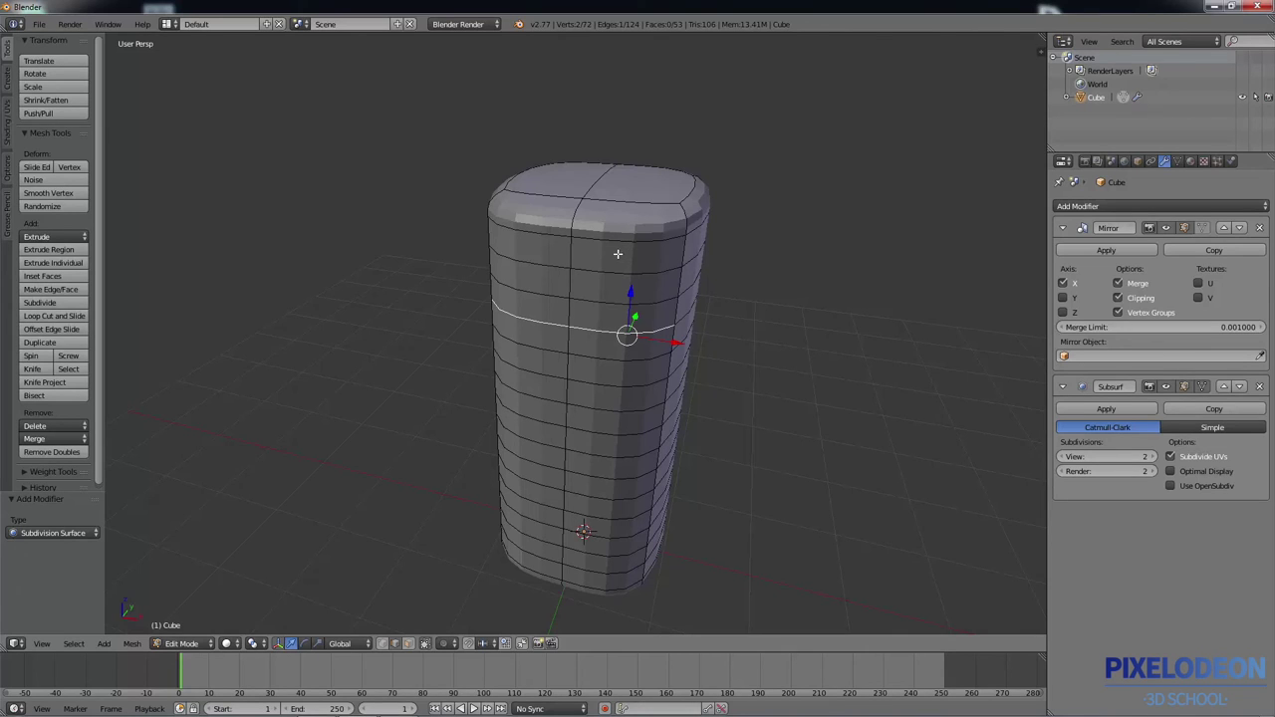
{"action": "left_click", "coordinate": [1210, 429]}
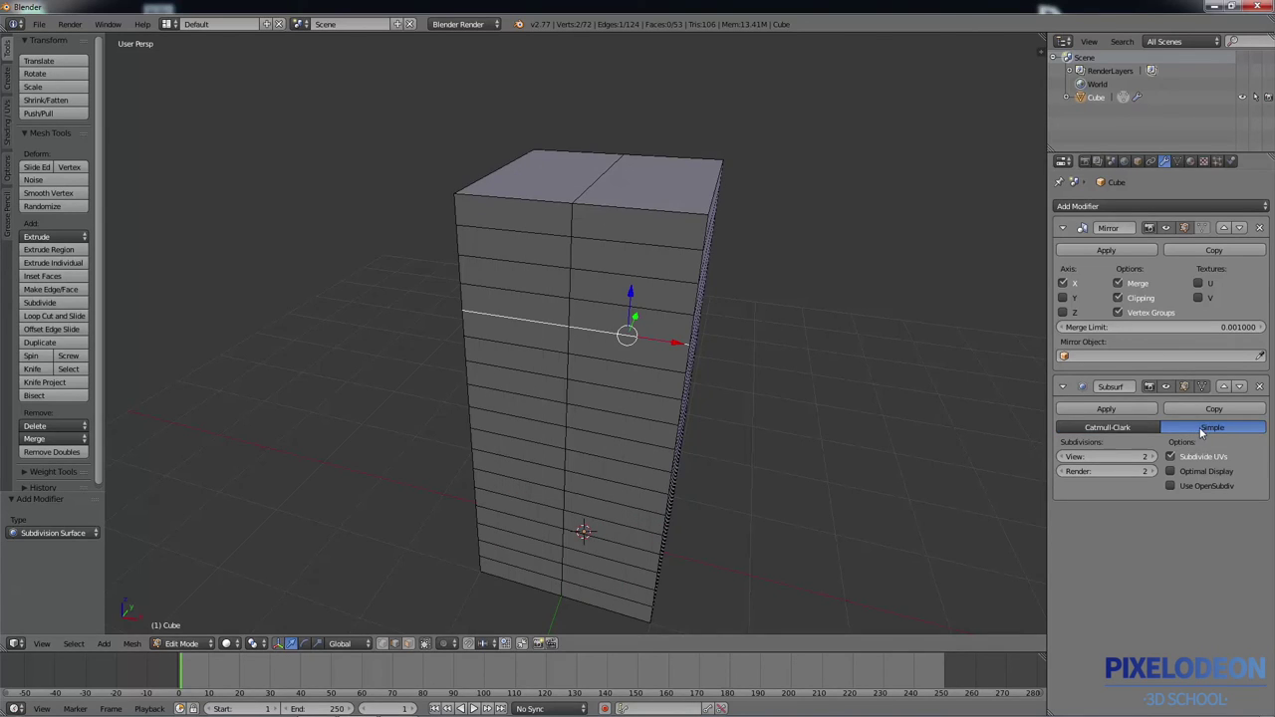
{"action": "key", "text": "z"}
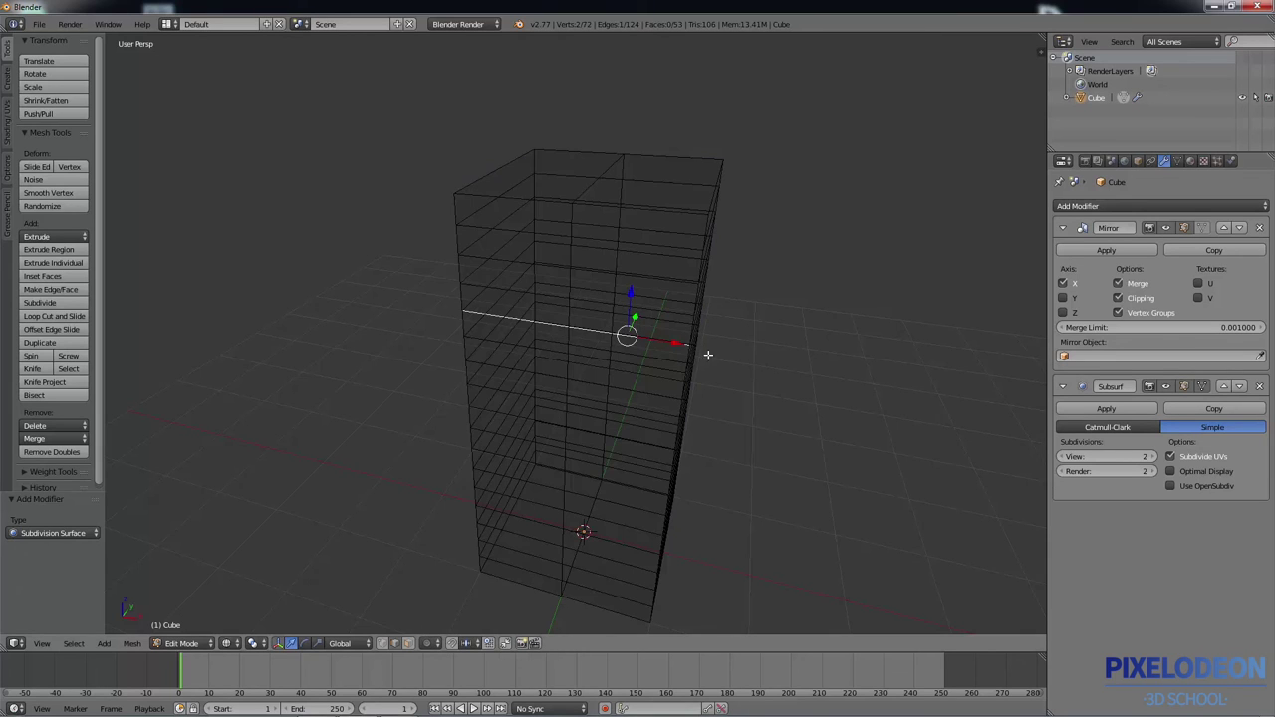
{"action": "key", "text": "Tab"}
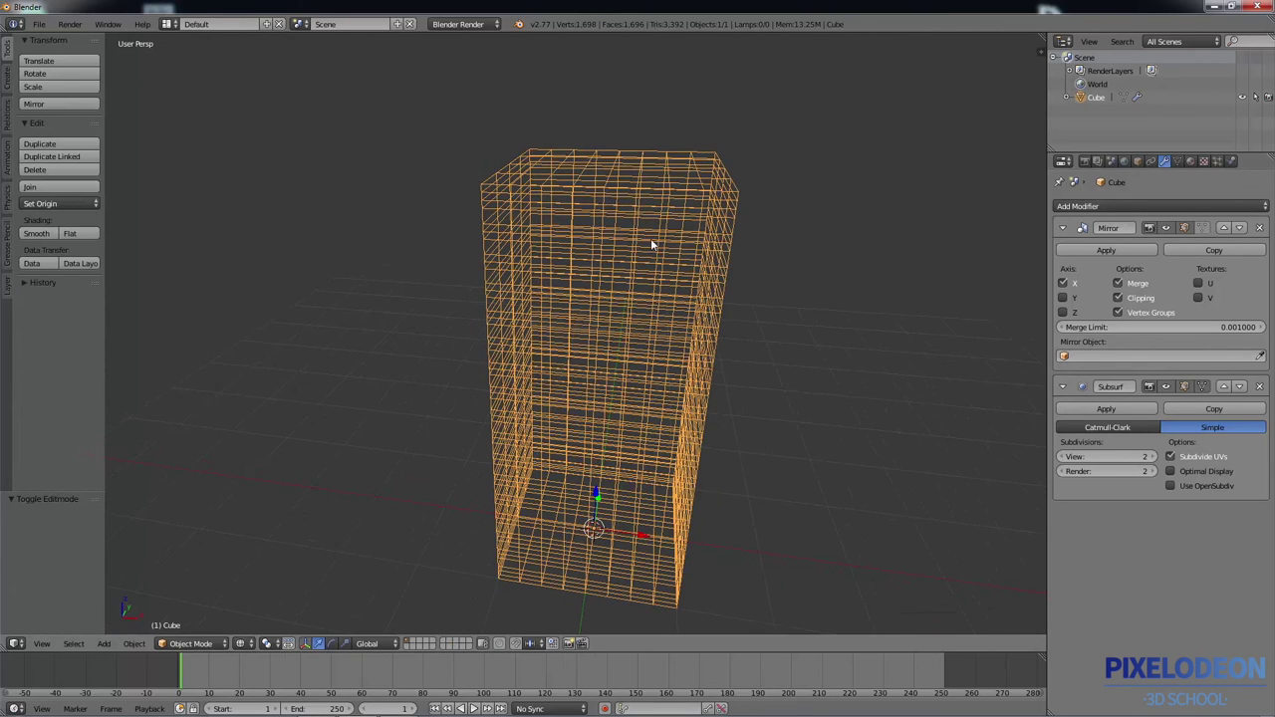
{"action": "key", "text": "Tab"}
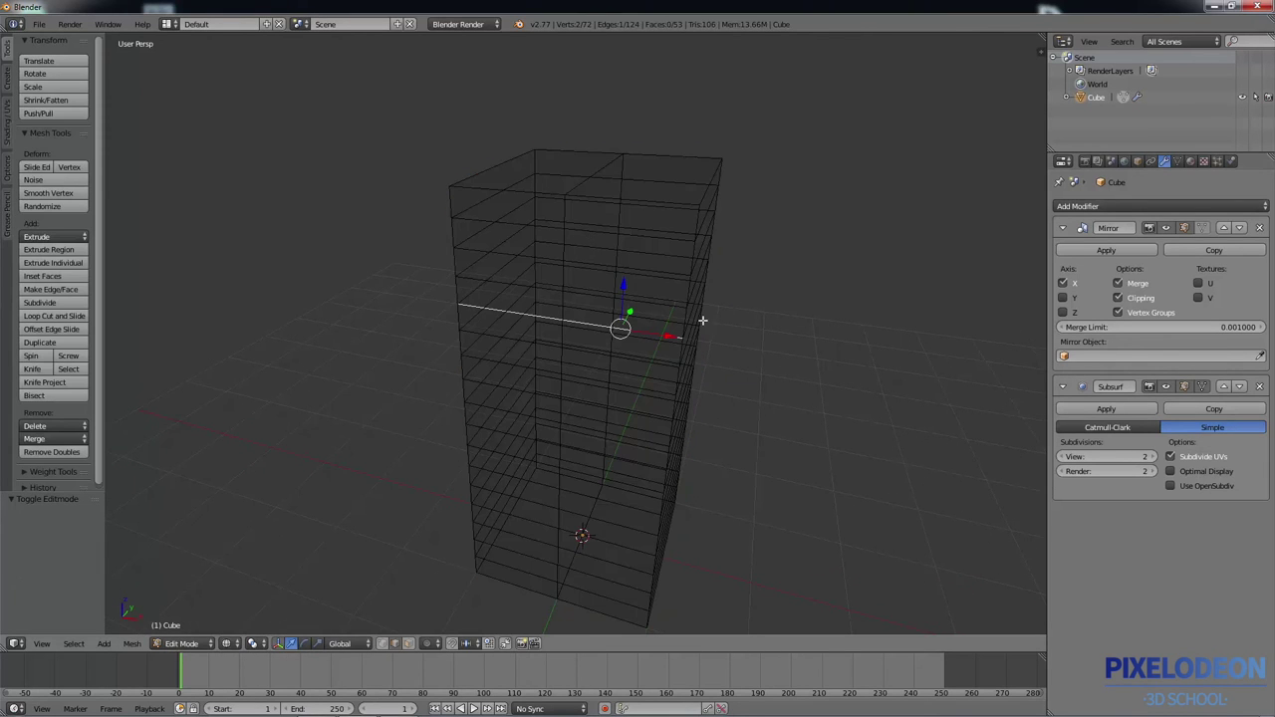
{"action": "key", "text": "z"}
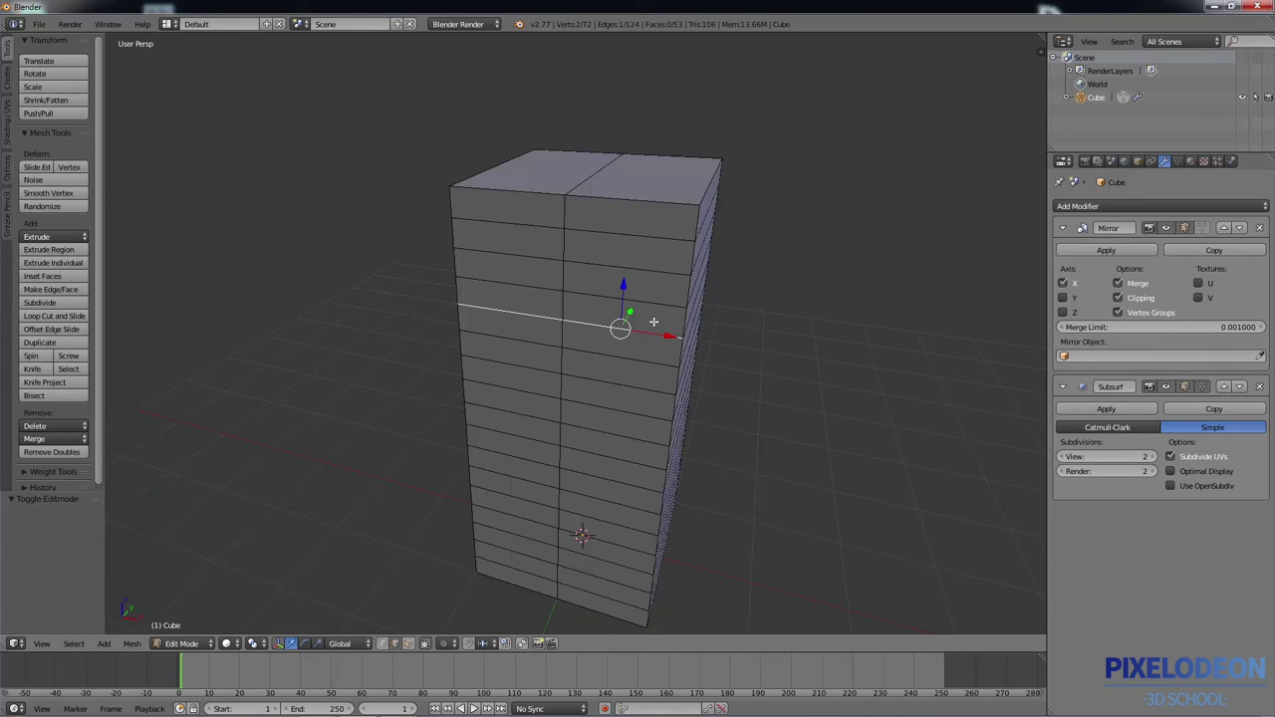
{"action": "left_click", "coordinate": [1114, 427]}
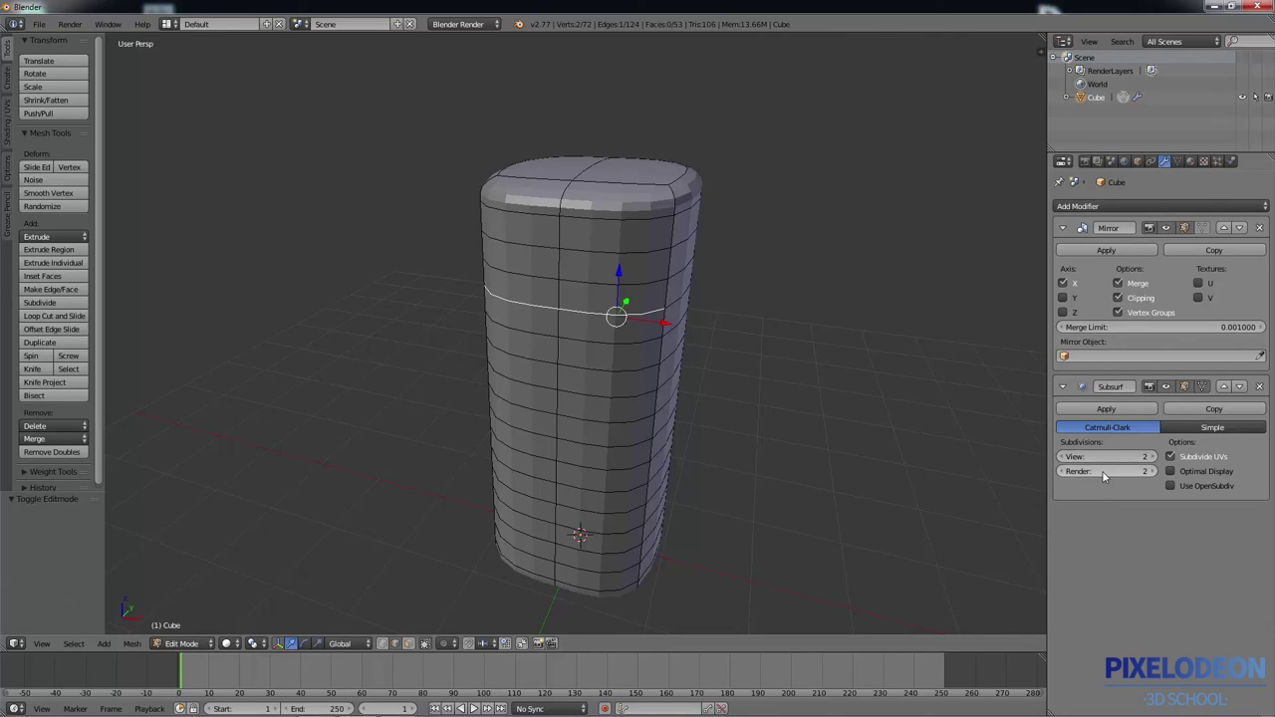
{"action": "left_click", "coordinate": [1062, 474]}
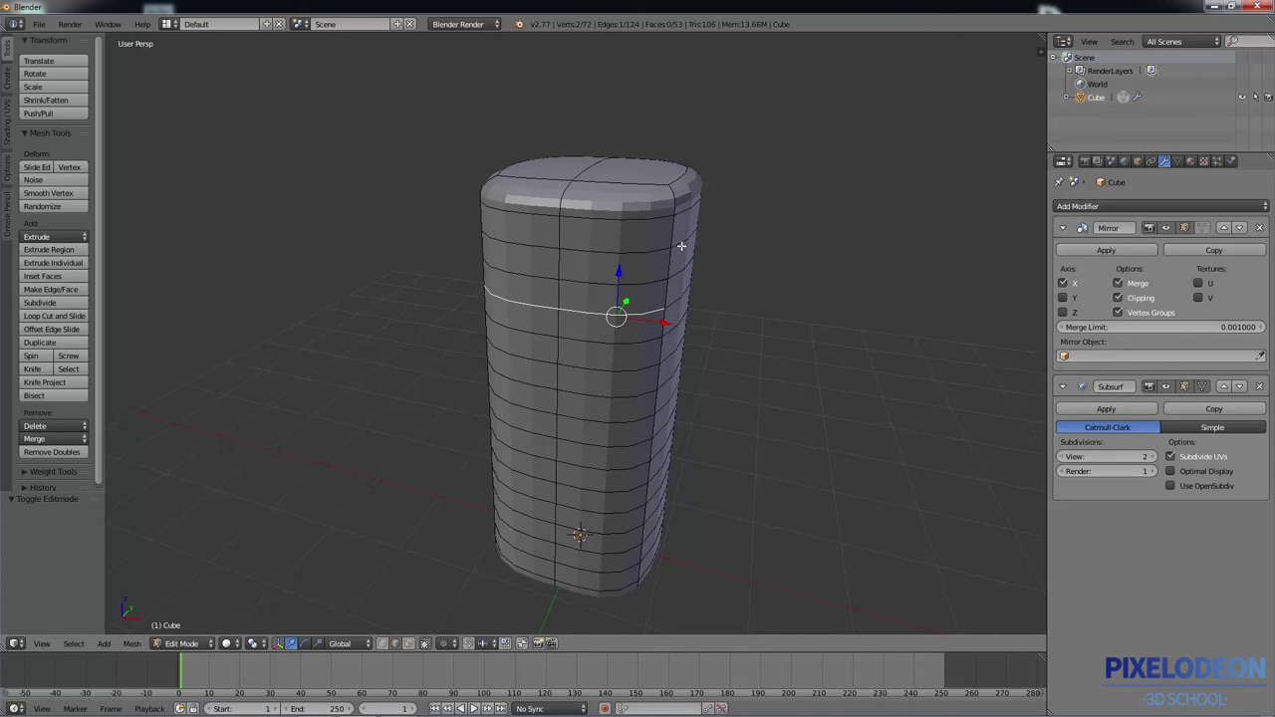
{"action": "left_click", "coordinate": [1065, 456]}
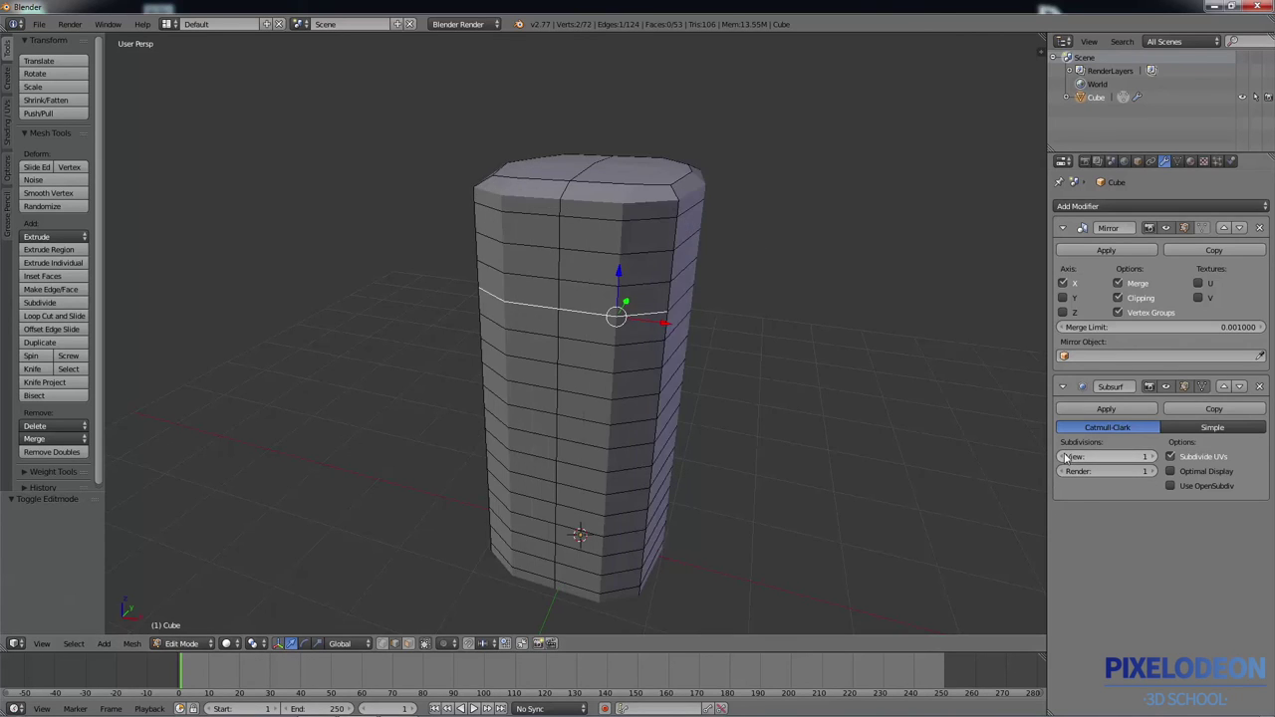
{"action": "left_click", "coordinate": [1150, 456]}
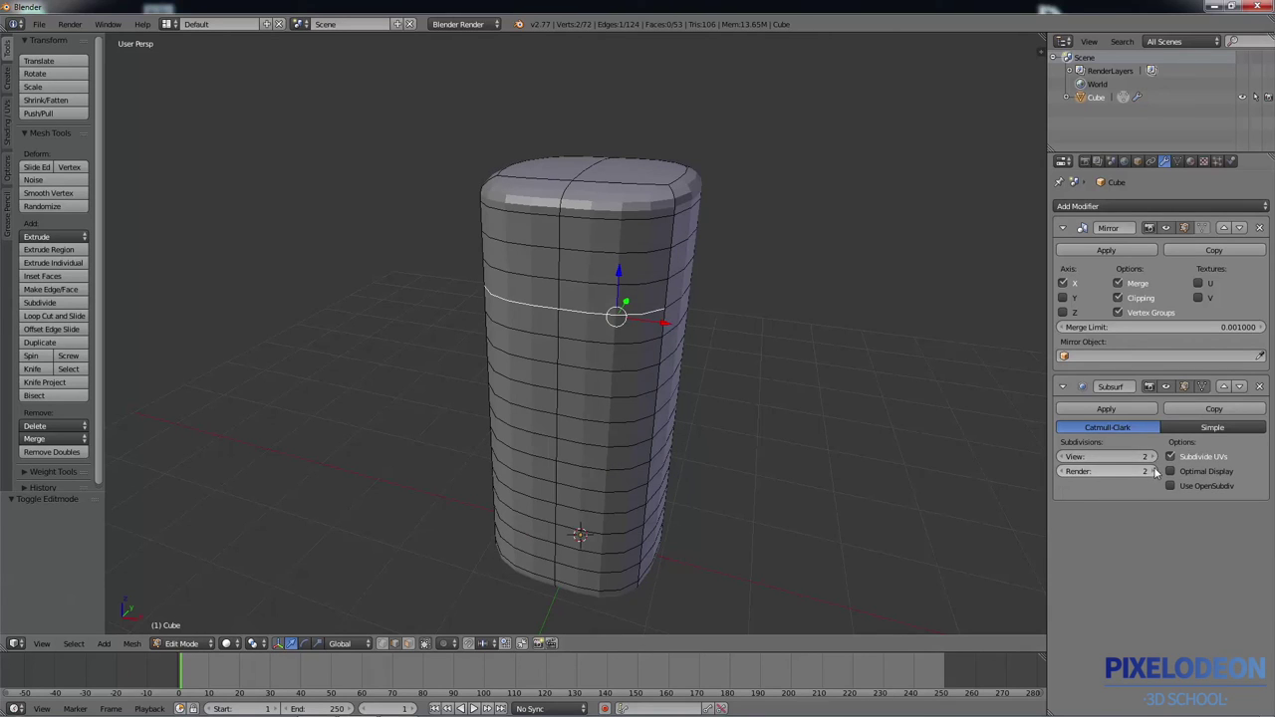
{"action": "left_click", "coordinate": [1064, 457]}
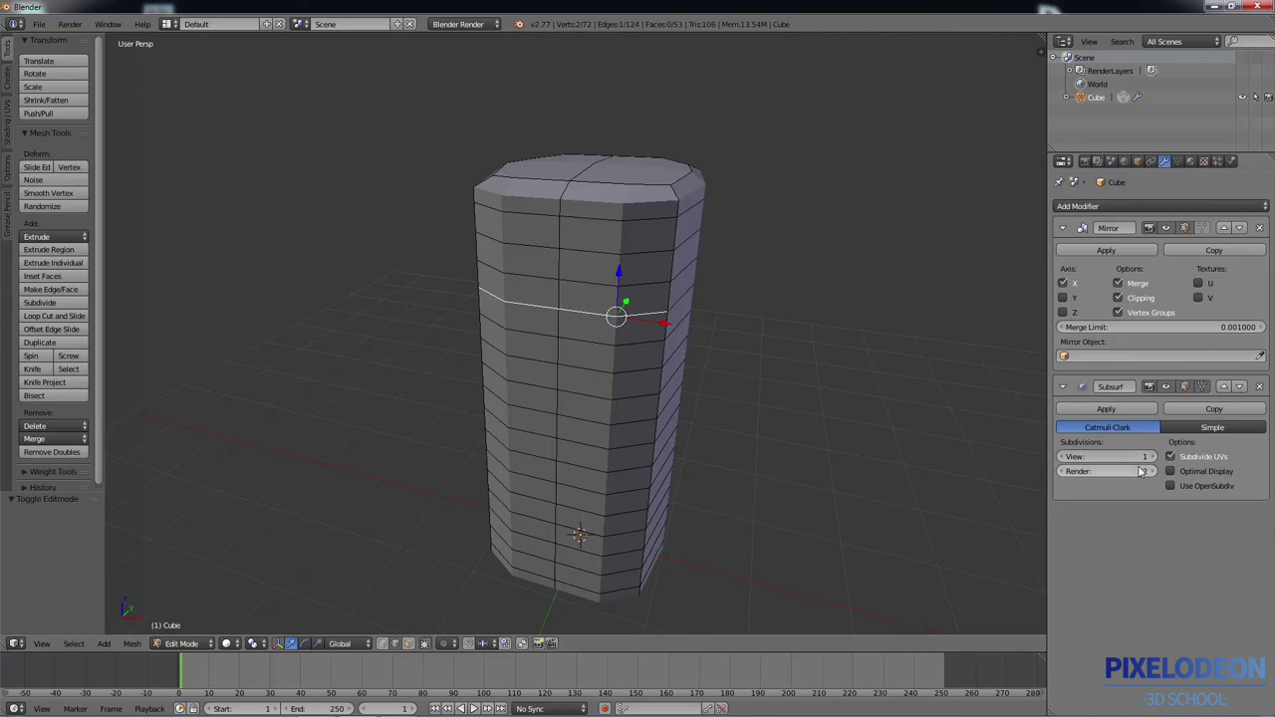
{"action": "left_click", "coordinate": [1152, 456]}
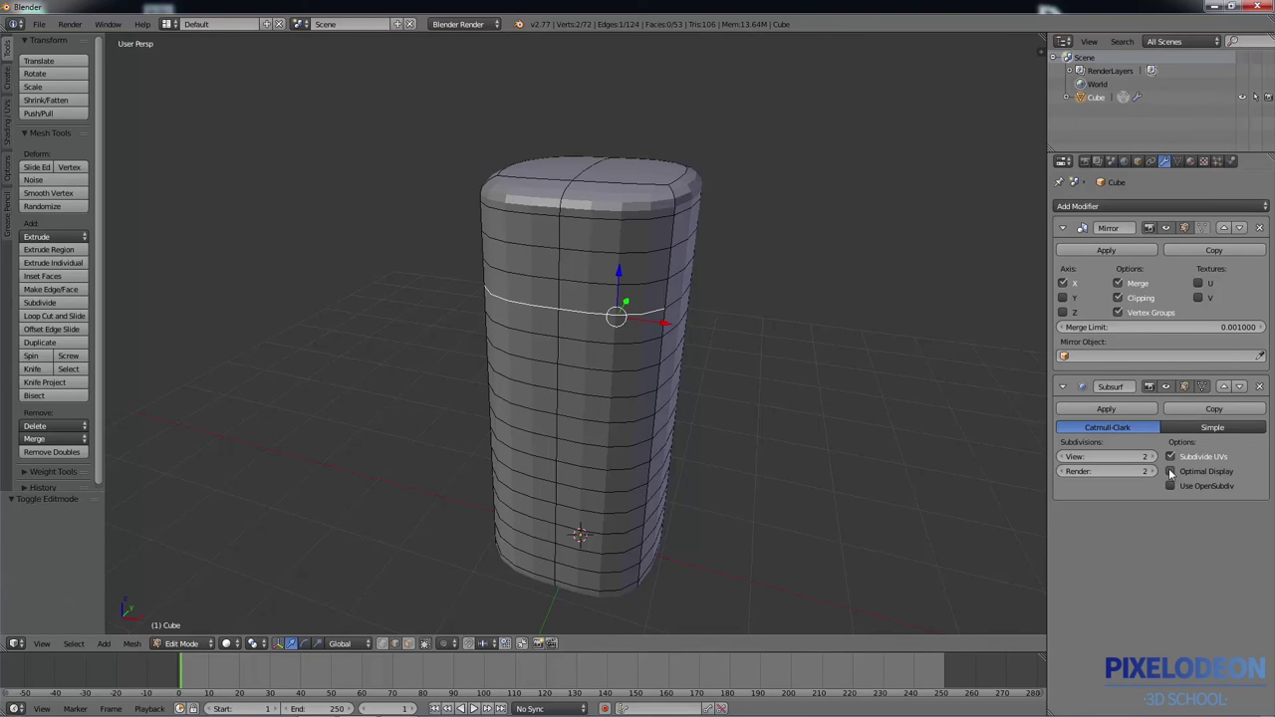
Step: Switch to Object Mode wireframe, enable Subsurf Optimal Display, then return to solid shading
{"action": "key", "text": "z"}
{"action": "key", "text": "Tab"}
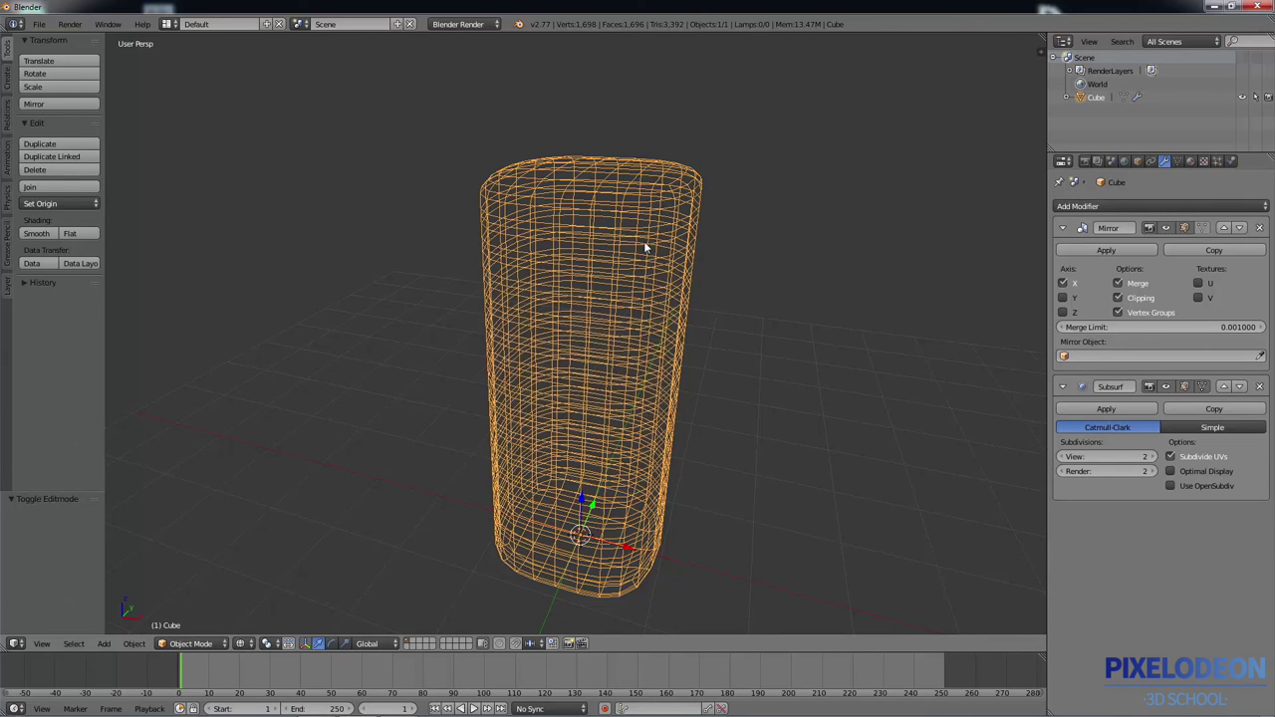
{"action": "left_click", "coordinate": [1170, 471]}
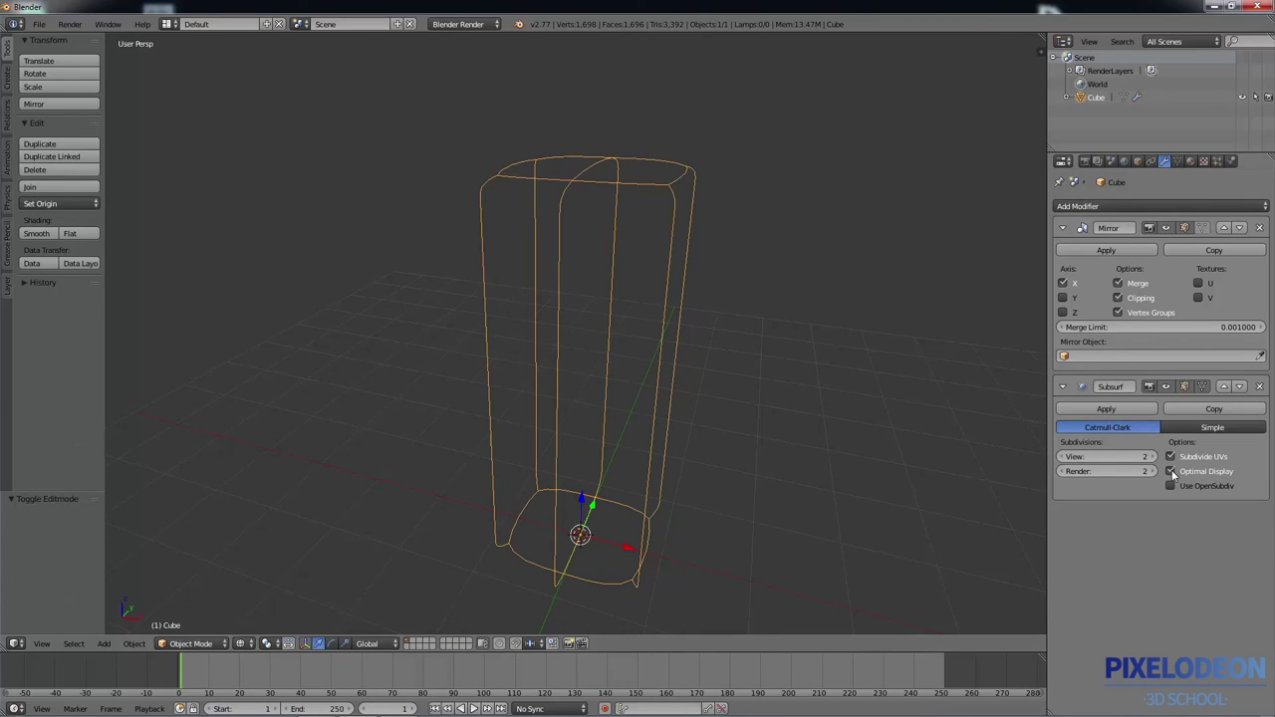
{"action": "mouse_move", "coordinate": [647, 293]}
{"action": "middle_mouse_down"}
{"action": "mouse_move", "coordinate": [575, 287]}
{"action": "mouse_move", "coordinate": [708, 288]}
{"action": "mouse_move", "coordinate": [654, 277]}
{"action": "middle_mouse_up"}
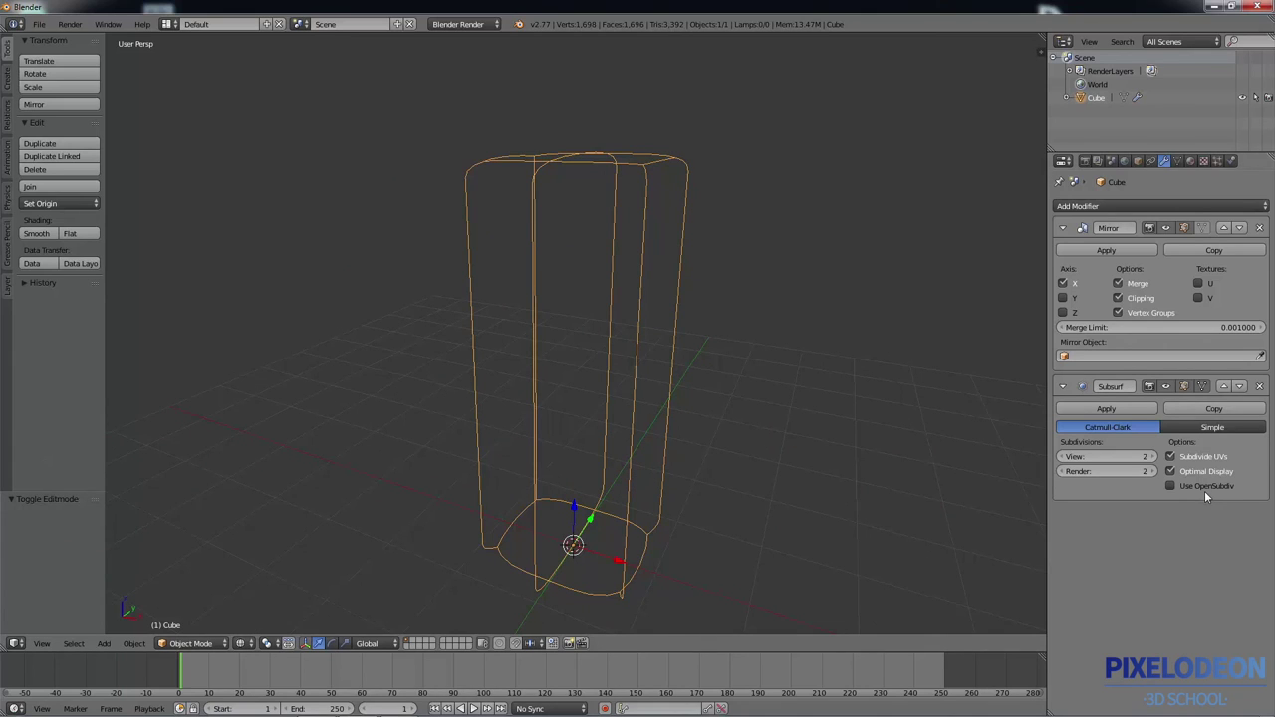
{"action": "mouse_move", "coordinate": [660, 308]}
{"action": "middle_mouse_down"}
{"action": "mouse_move", "coordinate": [671, 313]}
{"action": "mouse_move", "coordinate": [648, 330]}
{"action": "mouse_move", "coordinate": [657, 323]}
{"action": "middle_mouse_up"}
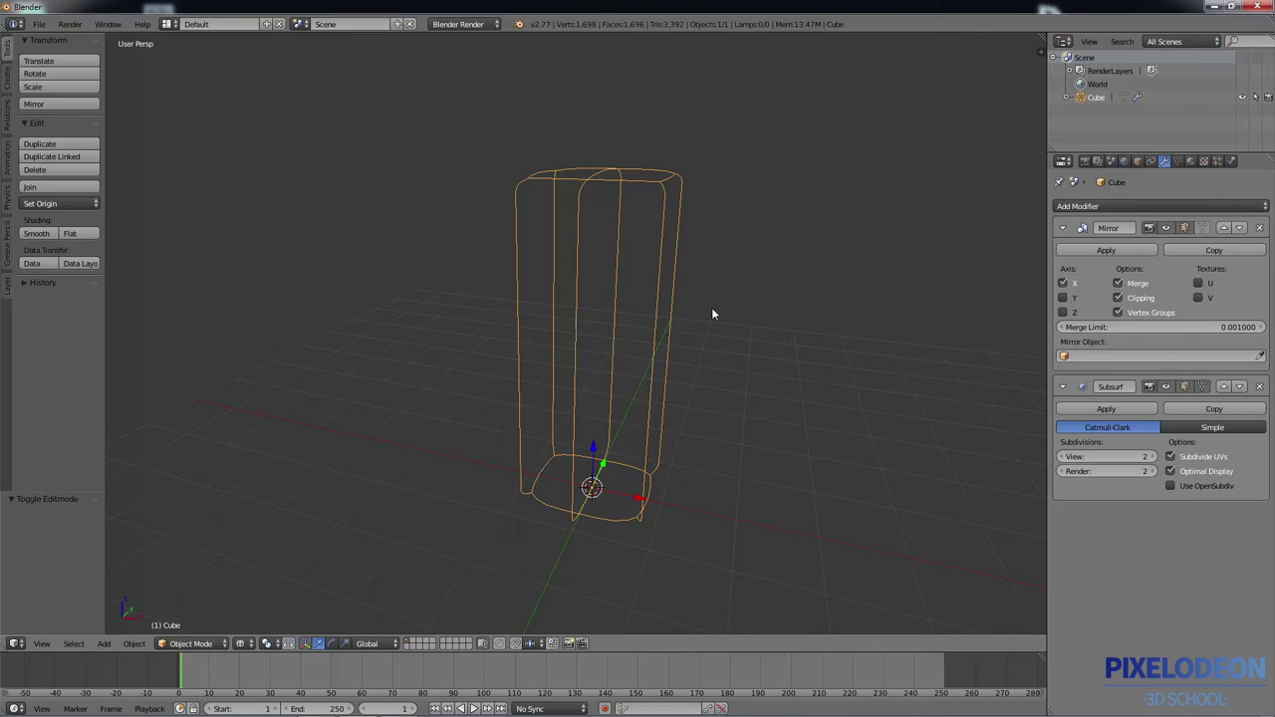
{"action": "key", "text": "z"}
{"action": "middle_click_drag", "start_coordinate": [683, 316], "coordinate": [678, 320], "text": "shift"}
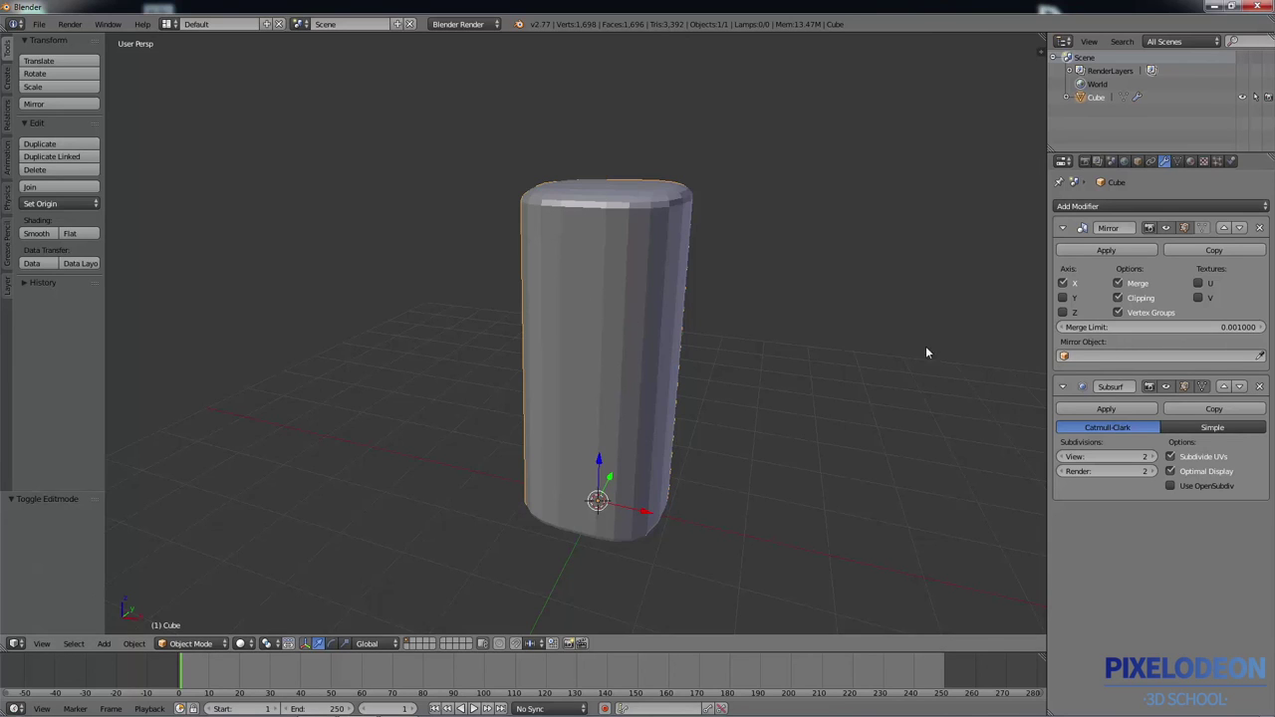
{"action": "key", "text": "ctrl+z"}
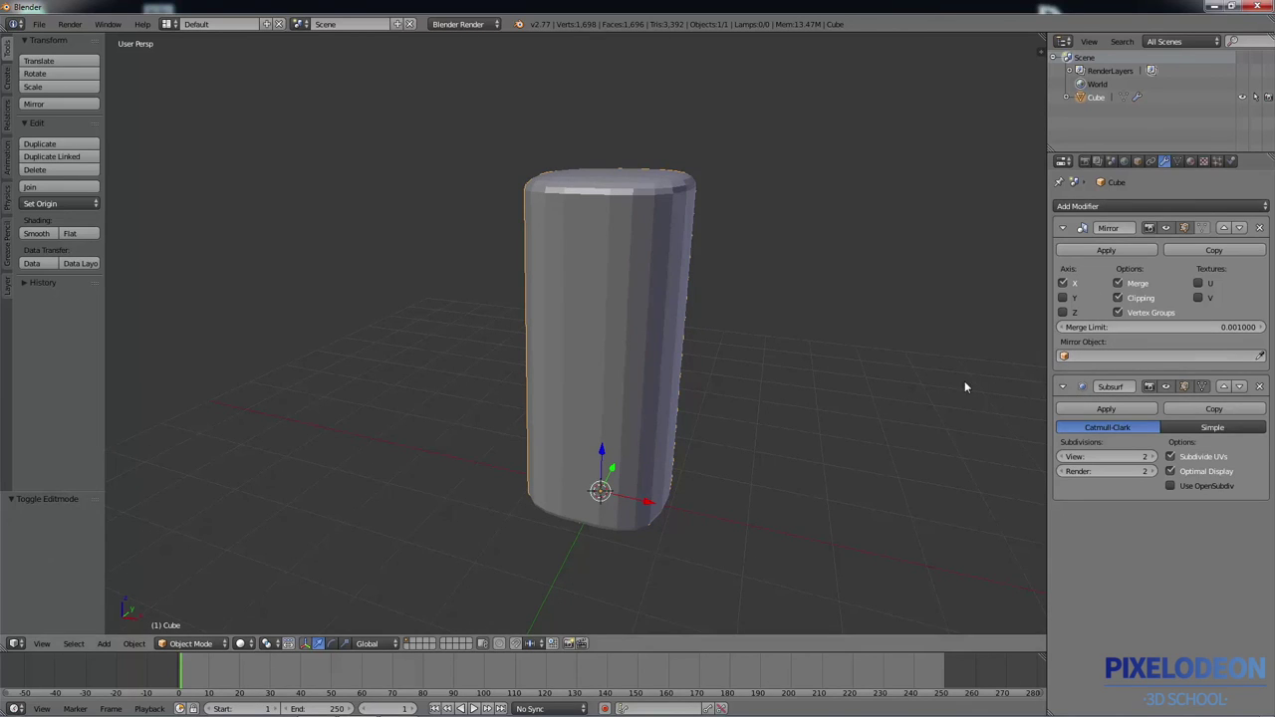
{"action": "left_click", "coordinate": [1145, 208]}
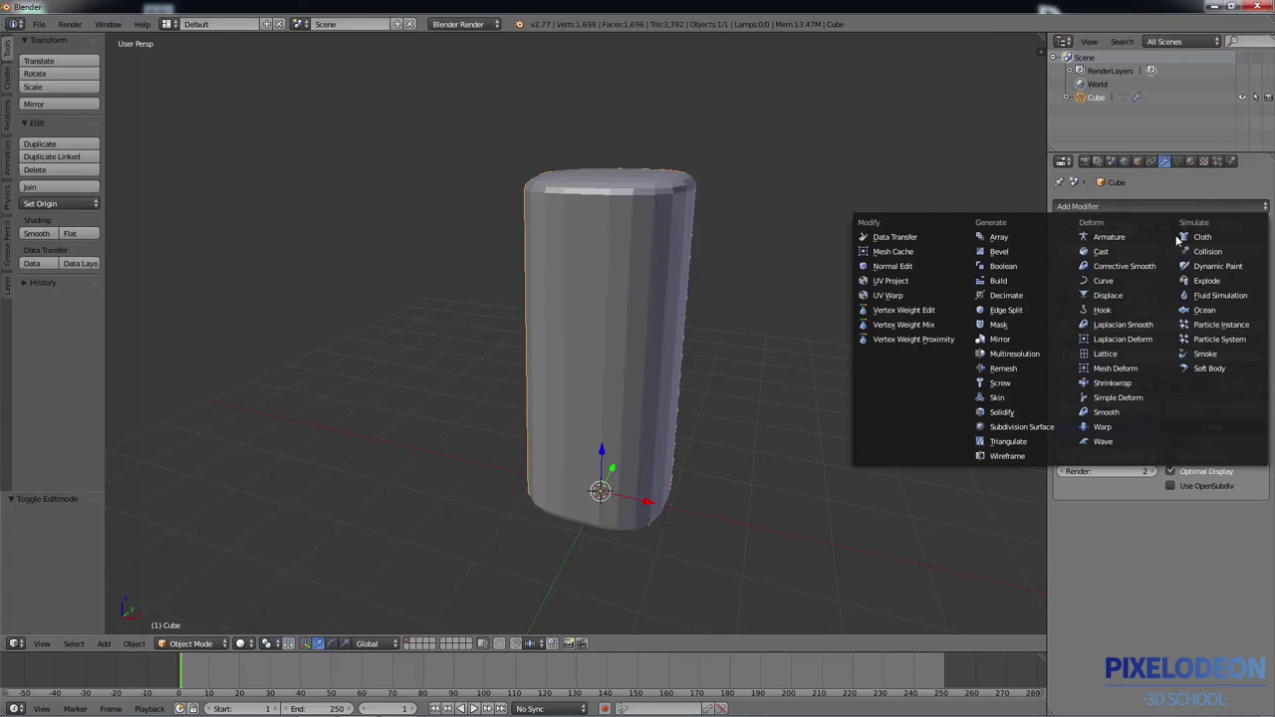
{"action": "left_click", "coordinate": [1166, 202]}
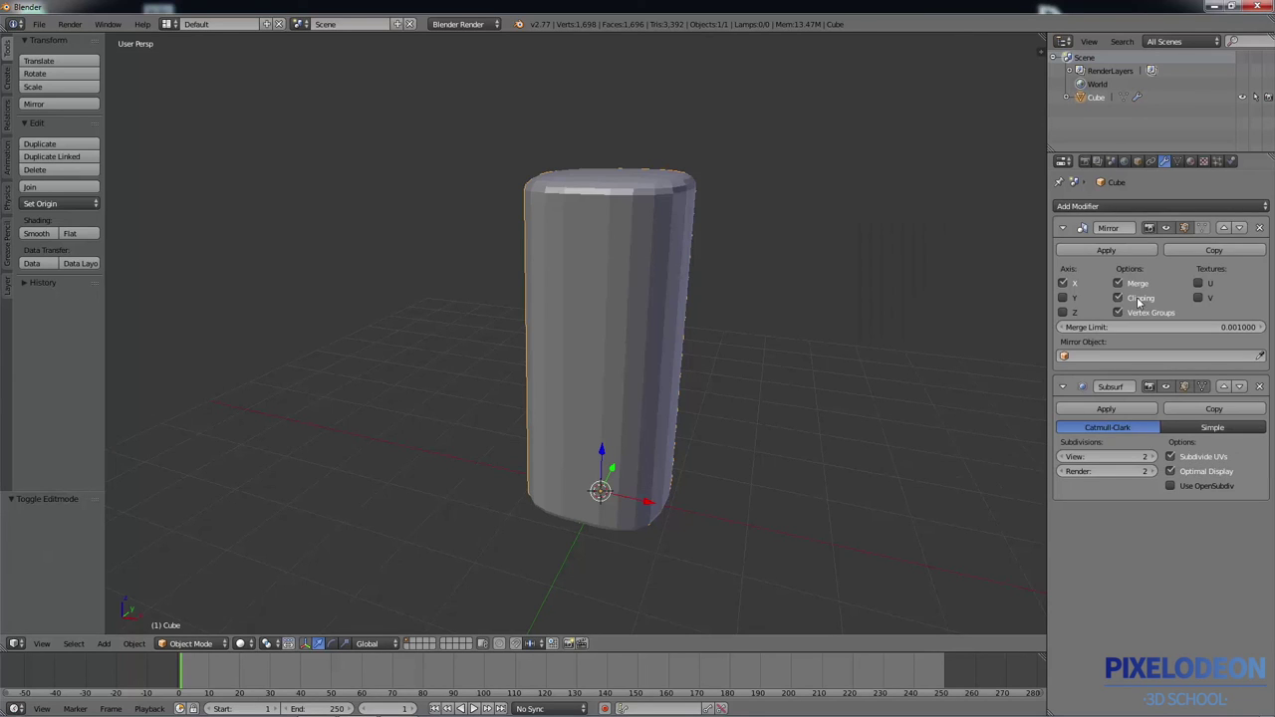